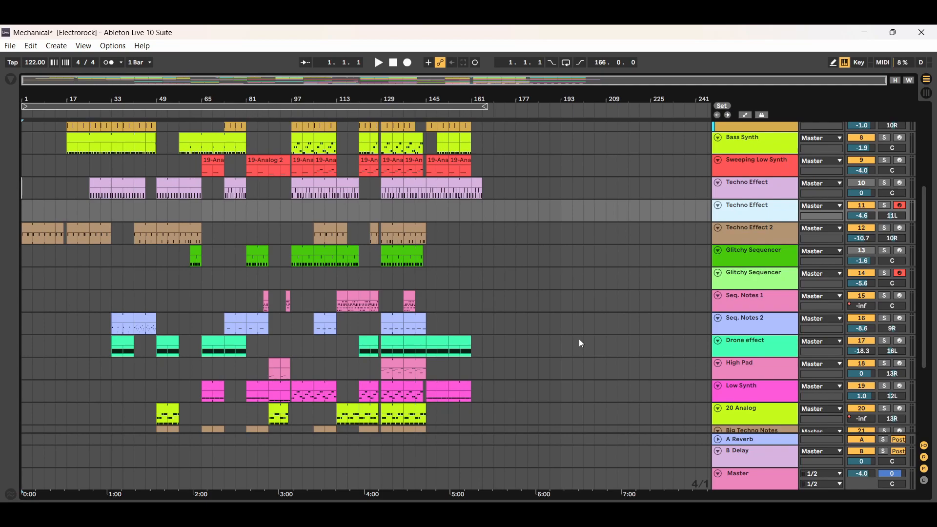
Examine the two Techno Effect tracks, 10 and 11, and the neighbouring Techno Effect 2 track in the arrangement.
{"action": "key", "text": "Up"}
{"action": "key", "text": "Down"}
{"action": "key", "text": "Down"}
{"action": "left_click", "coordinate": [759, 192]}
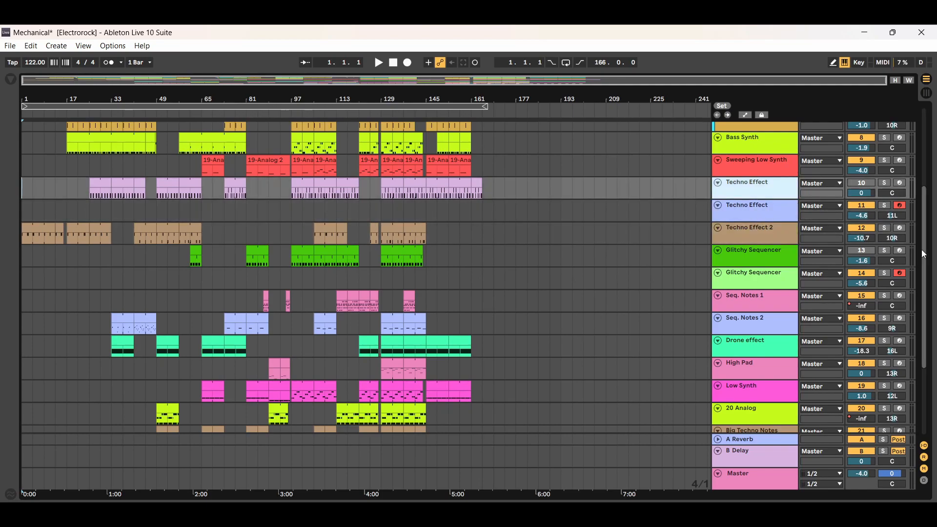
{"action": "scroll", "coordinate": [924, 220], "scroll_direction": "up", "scroll_amount": 3}
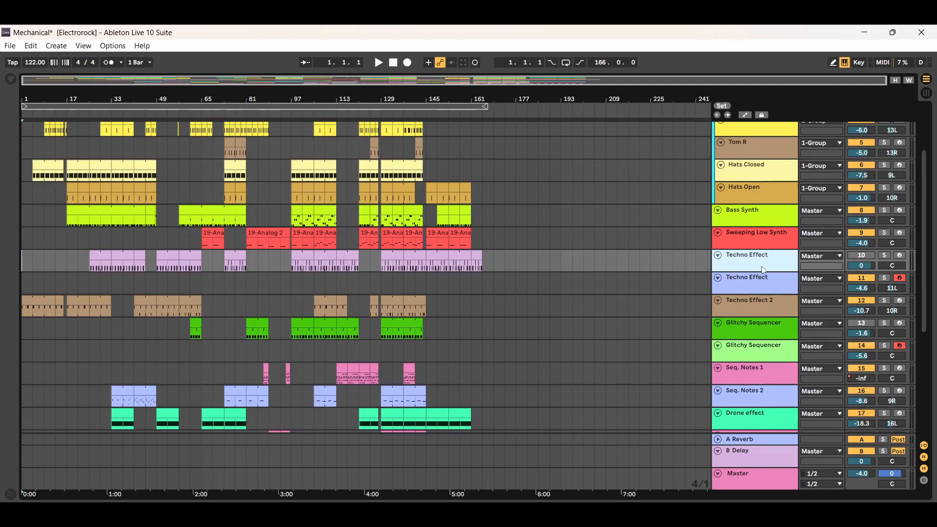
{"action": "left_click", "coordinate": [762, 286]}
{"action": "left_click", "coordinate": [760, 303]}
{"action": "left_click", "coordinate": [759, 270]}
{"action": "left_click", "coordinate": [760, 283]}
{"action": "left_click", "coordinate": [754, 307]}
{"action": "left_click", "coordinate": [756, 264]}
{"action": "left_click", "coordinate": [757, 282]}
{"action": "left_click", "coordinate": [748, 260]}
{"action": "left_click", "coordinate": [752, 280]}
{"action": "left_click", "coordinate": [759, 266]}
{"action": "left_click", "coordinate": [760, 286]}
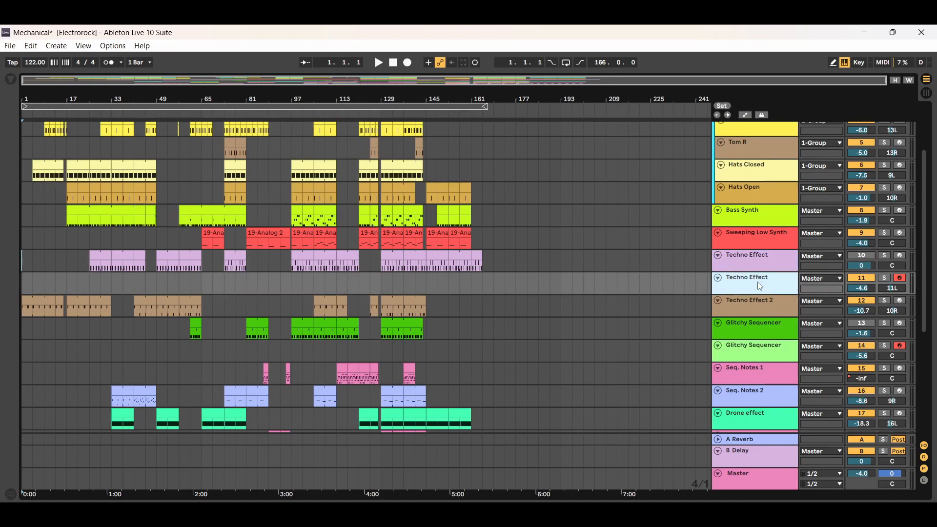
{"action": "left_click", "coordinate": [756, 306]}
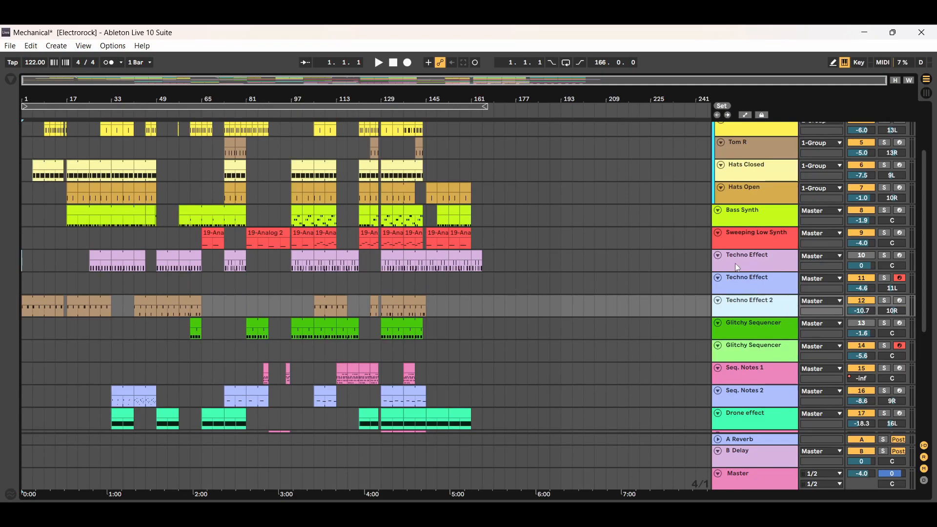
{"action": "left_click", "coordinate": [737, 268]}
{"action": "left_click", "coordinate": [749, 285]}
{"action": "left_click", "coordinate": [752, 304]}
{"action": "left_click", "coordinate": [751, 266]}
{"action": "left_click", "coordinate": [755, 283]}
{"action": "left_click", "coordinate": [760, 303]}
{"action": "left_click", "coordinate": [752, 259]}
{"action": "left_click", "coordinate": [754, 285]}
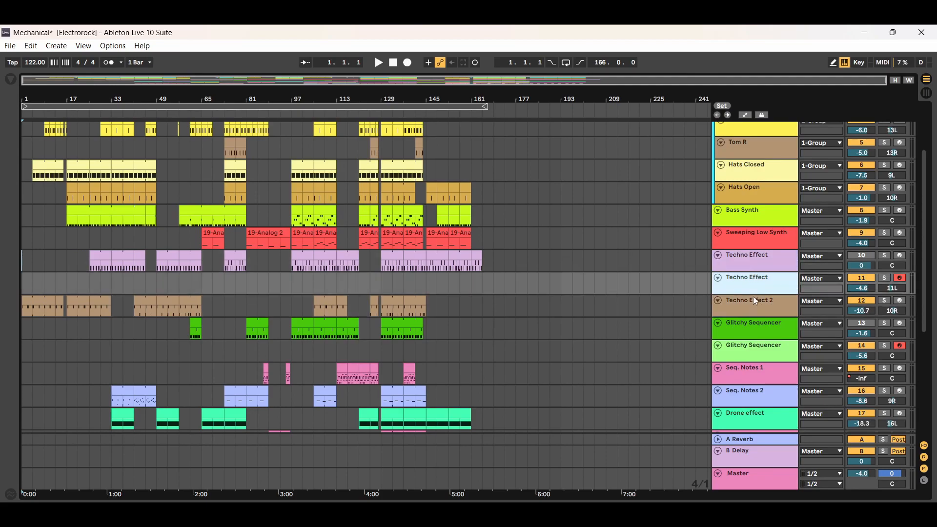
{"action": "left_click", "coordinate": [756, 308]}
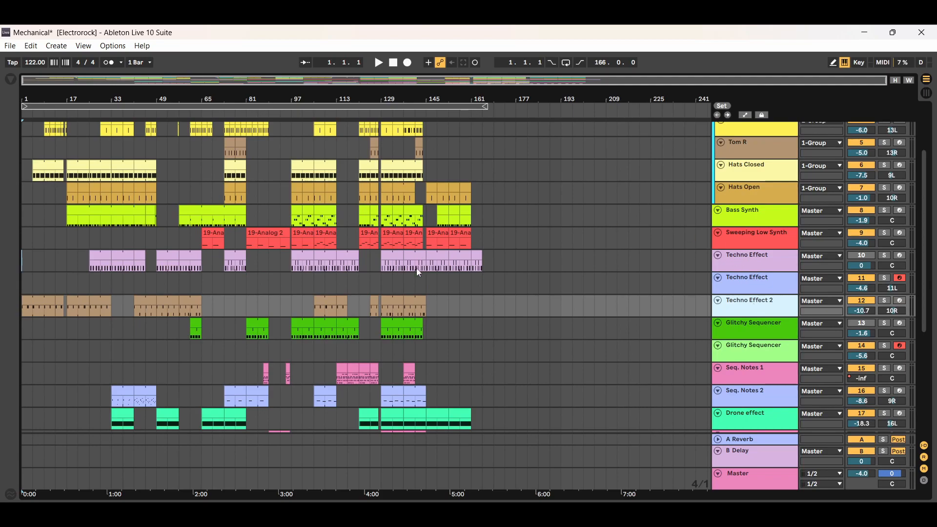
Start playback at track 10's first Techno Effect clip and loop the eight bars from bar 25 to bar 33.
{"action": "left_click", "coordinate": [101, 256]}
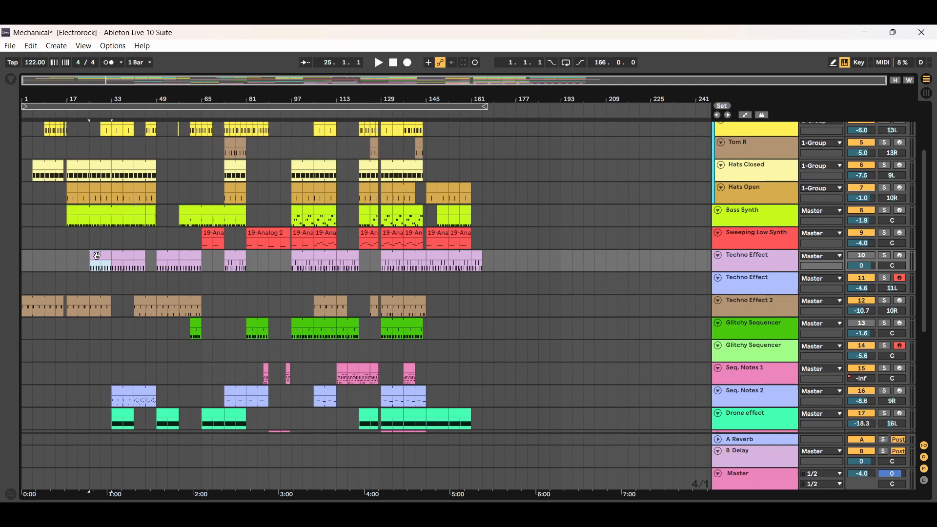
{"action": "left_click", "coordinate": [379, 63]}
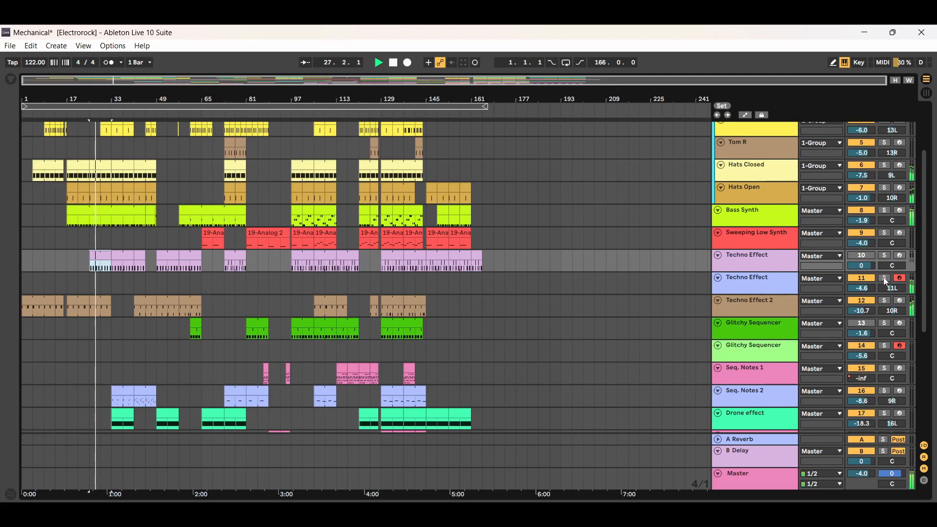
{"action": "left_click_drag", "start_coordinate": [486, 108], "coordinate": [111, 108]}
{"action": "left_click_drag", "start_coordinate": [25, 108], "coordinate": [90, 107]}
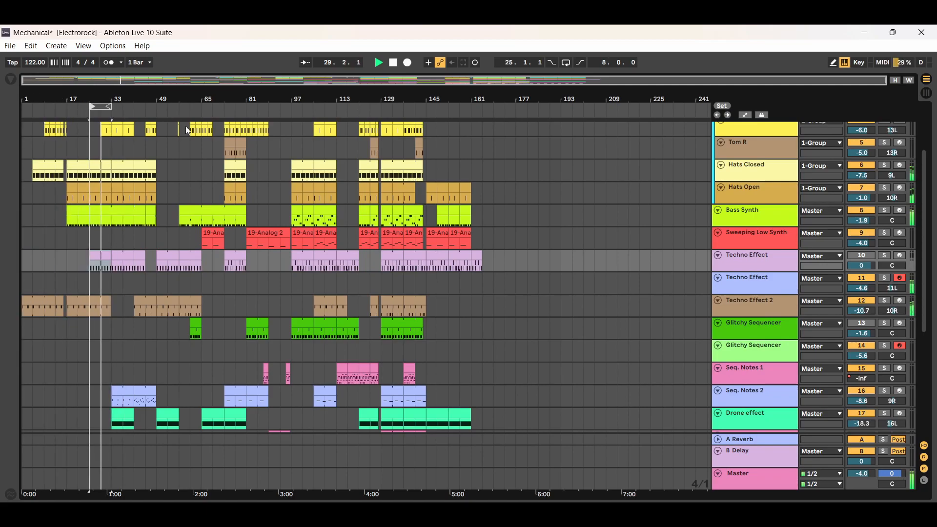
{"action": "left_click", "coordinate": [565, 62]}
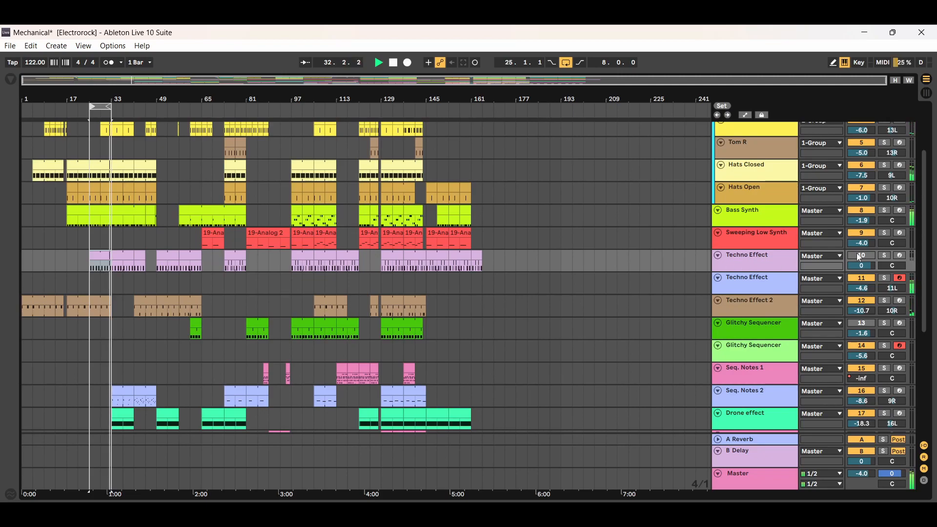
Audition track 11 and the Techno Effect 2 track one at a time in solo, and stop playback.
{"action": "left_click", "coordinate": [886, 279]}
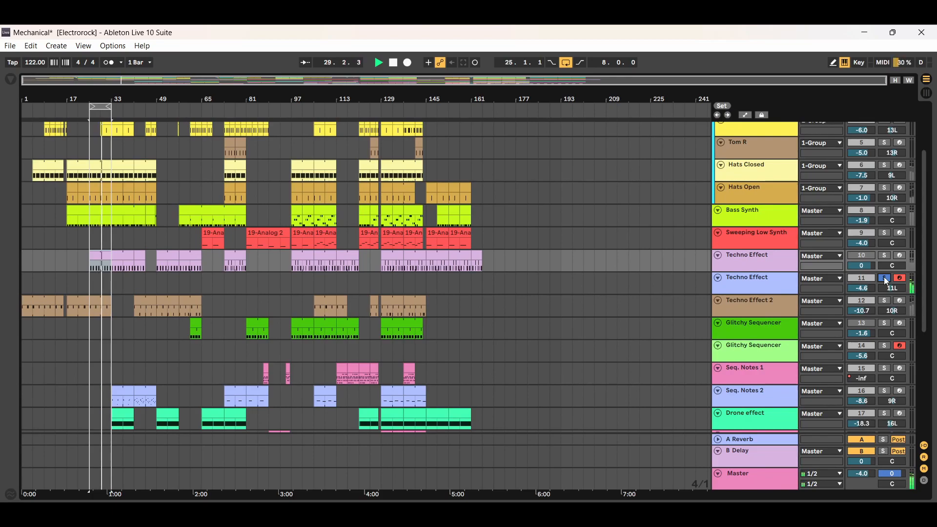
{"action": "left_click", "coordinate": [885, 301]}
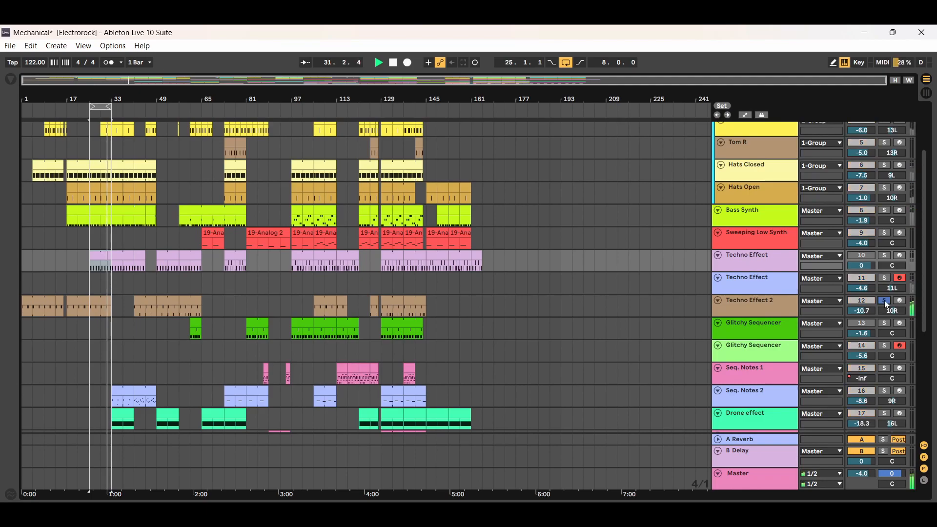
{"action": "left_click", "coordinate": [884, 301]}
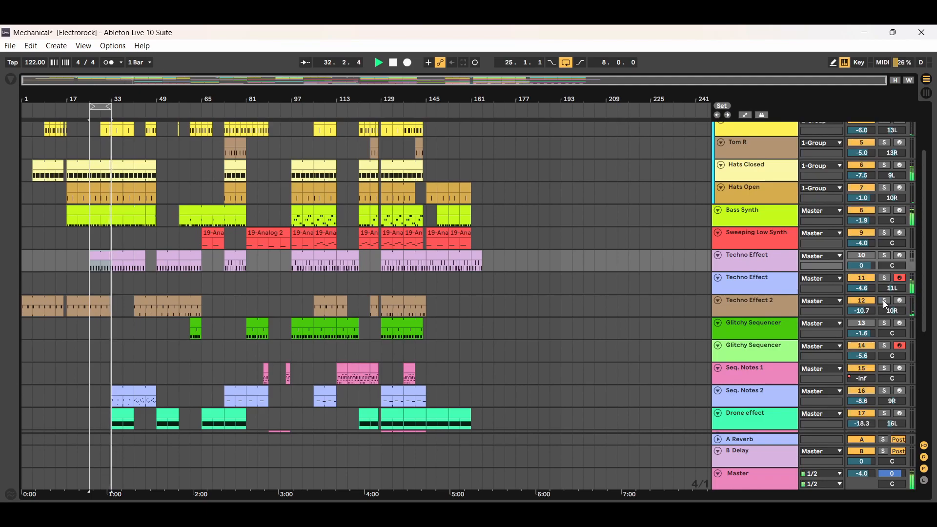
{"action": "left_click", "coordinate": [394, 64]}
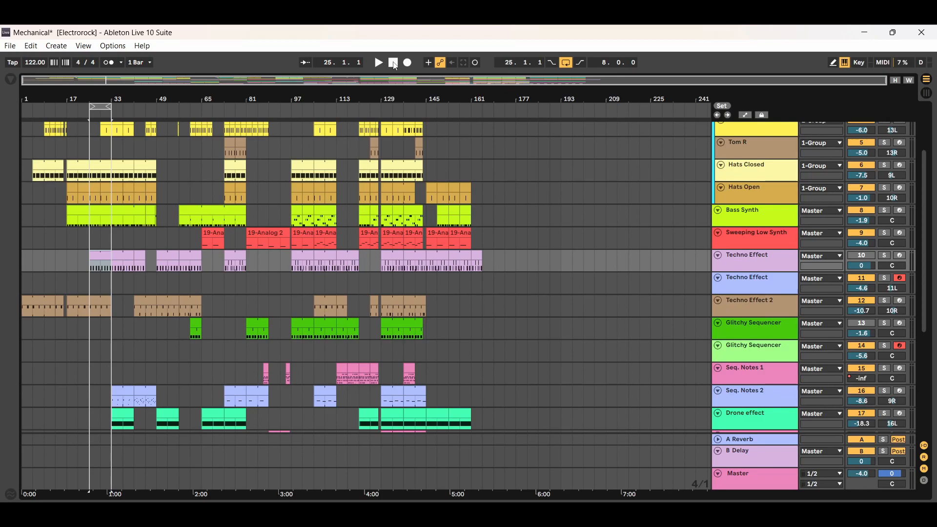
Select the looped time range, play it and listen to the Techno Effect instrument track 11 in solo.
{"action": "left_click", "coordinate": [100, 106]}
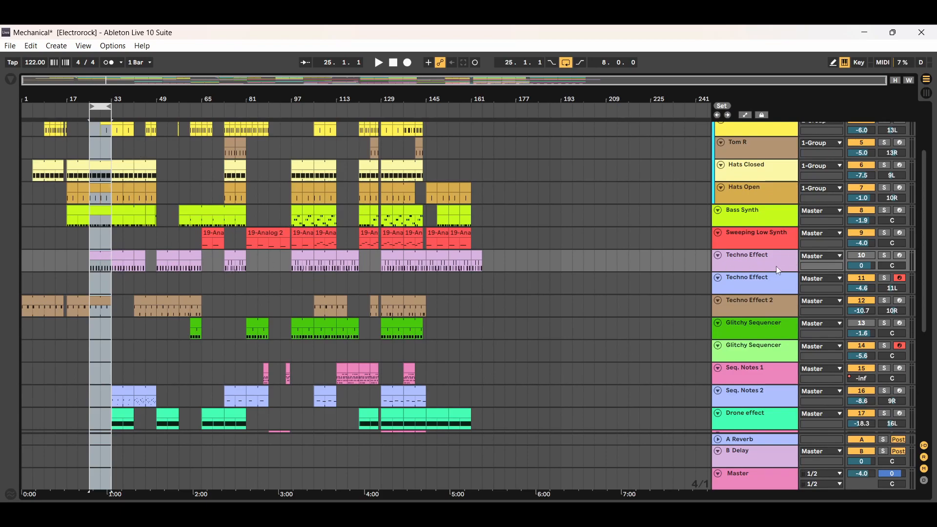
{"action": "left_click", "coordinate": [765, 276]}
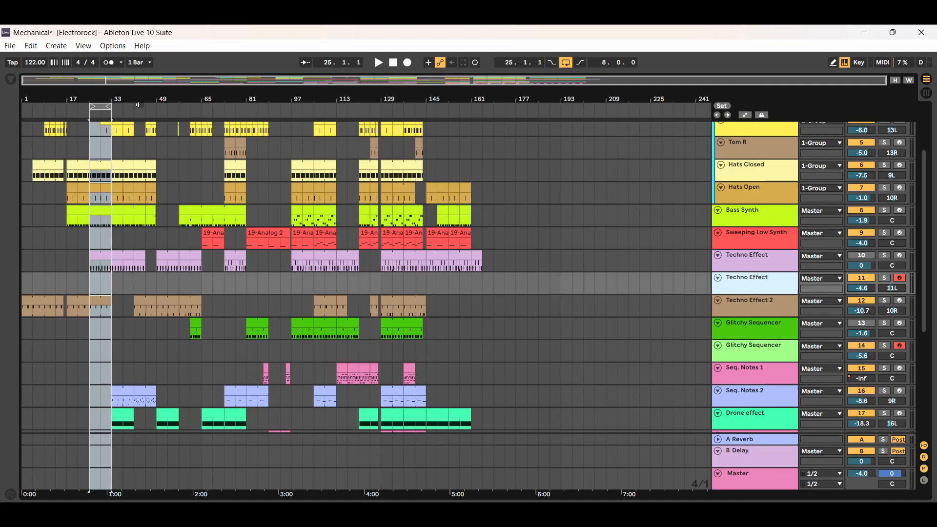
{"action": "left_click", "coordinate": [108, 107]}
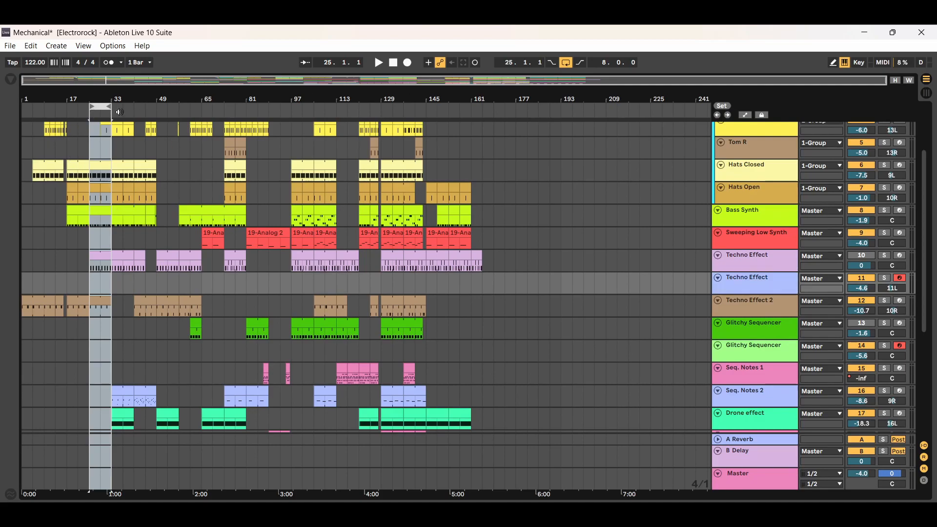
{"action": "left_click", "coordinate": [379, 63]}
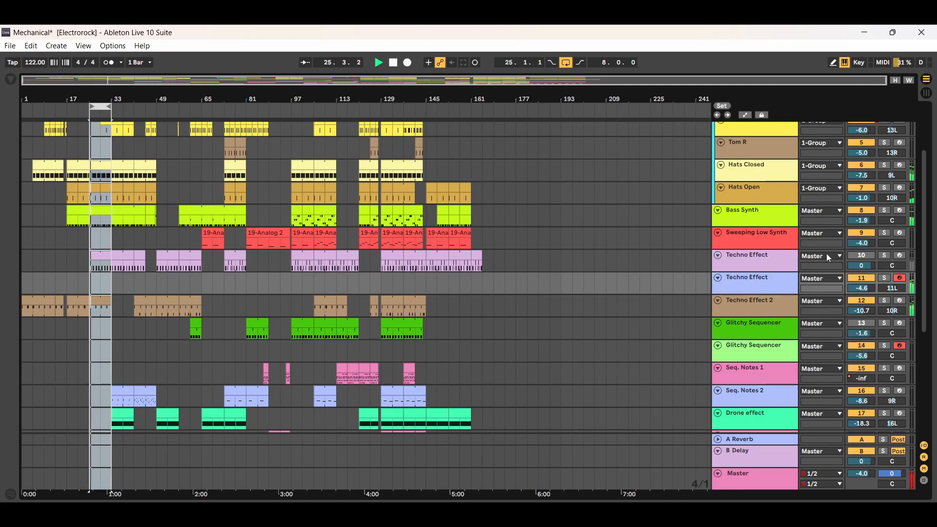
{"action": "left_click", "coordinate": [885, 278]}
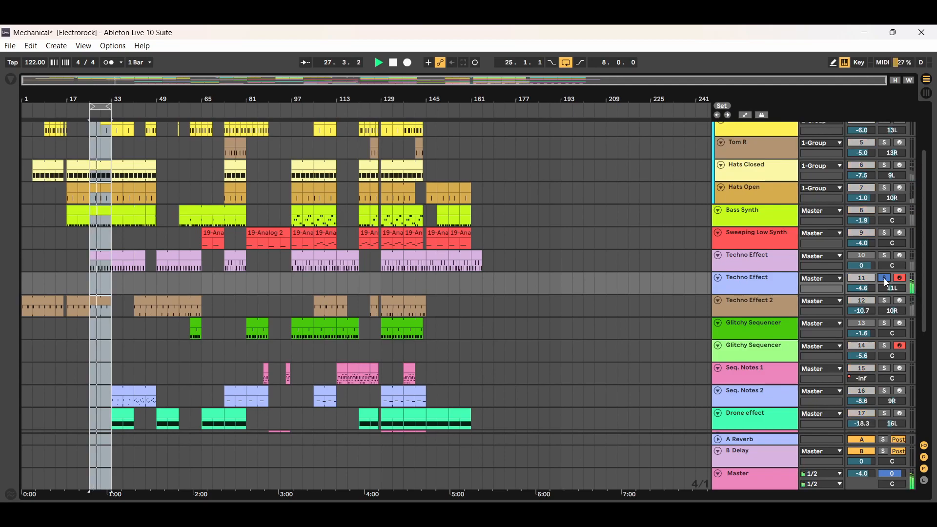
{"action": "left_click", "coordinate": [885, 279]}
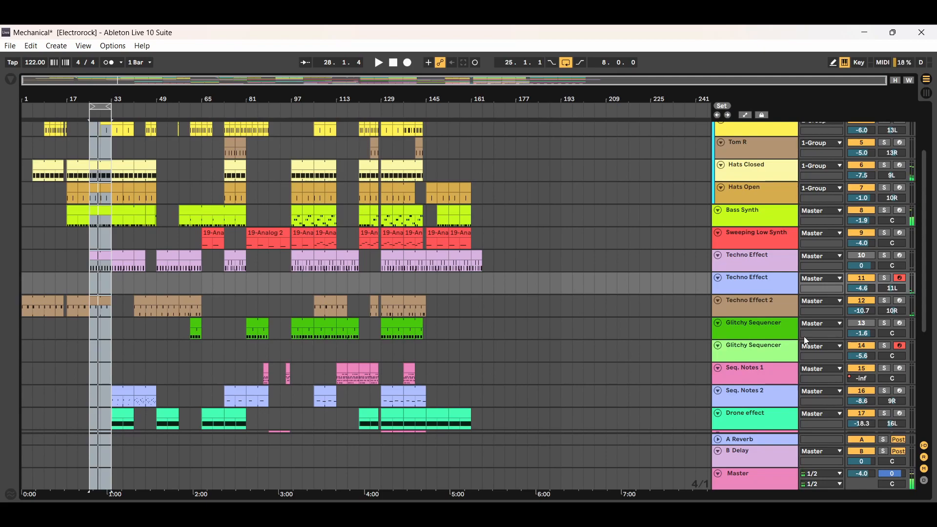
Listen to the Techno Effect 2 track in solo over the looped bars, and stop playback.
{"action": "left_click", "coordinate": [760, 308]}
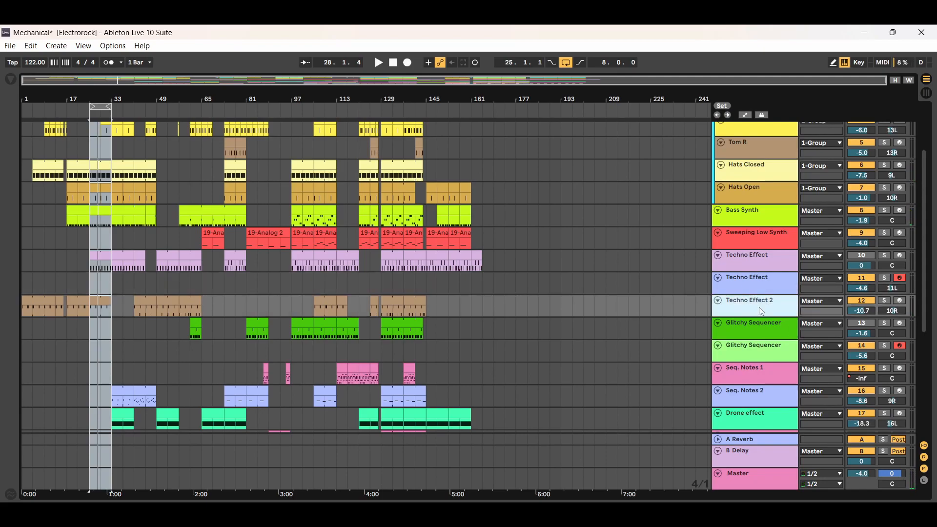
{"action": "left_click", "coordinate": [884, 301]}
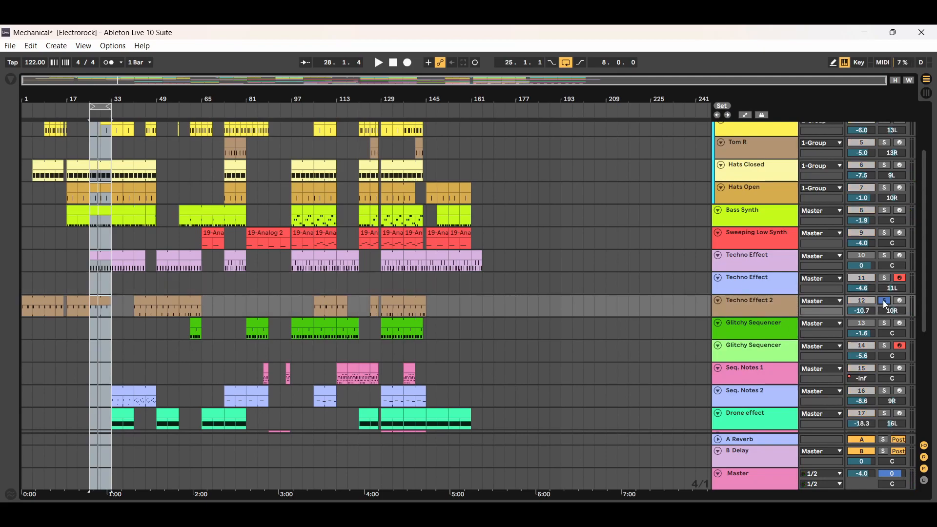
{"action": "left_click", "coordinate": [380, 64]}
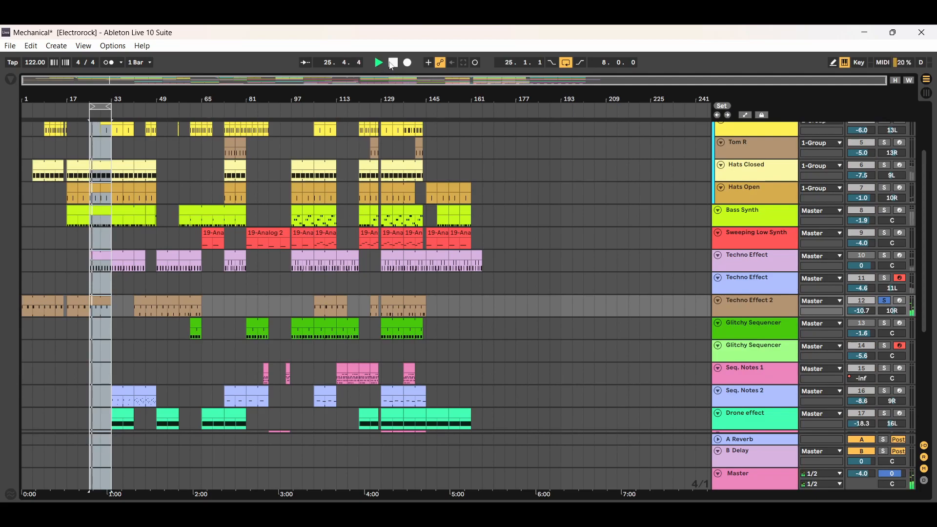
{"action": "left_click", "coordinate": [886, 301]}
{"action": "left_click", "coordinate": [394, 63]}
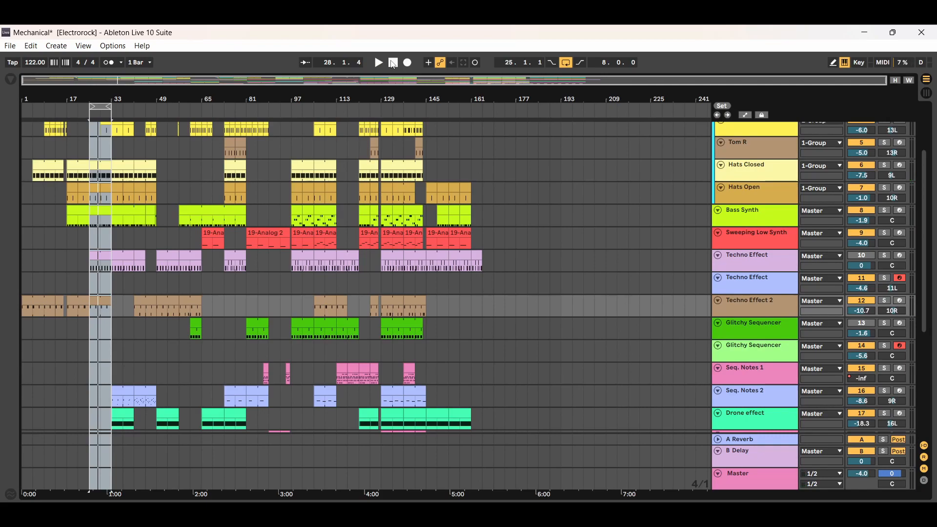
Compare Techno Effect track 10, which holds the clips, with the empty Techno Effect track 11 and Techno Effect 2.
{"action": "left_click", "coordinate": [751, 265]}
{"action": "left_click", "coordinate": [756, 283]}
{"action": "left_click", "coordinate": [752, 264]}
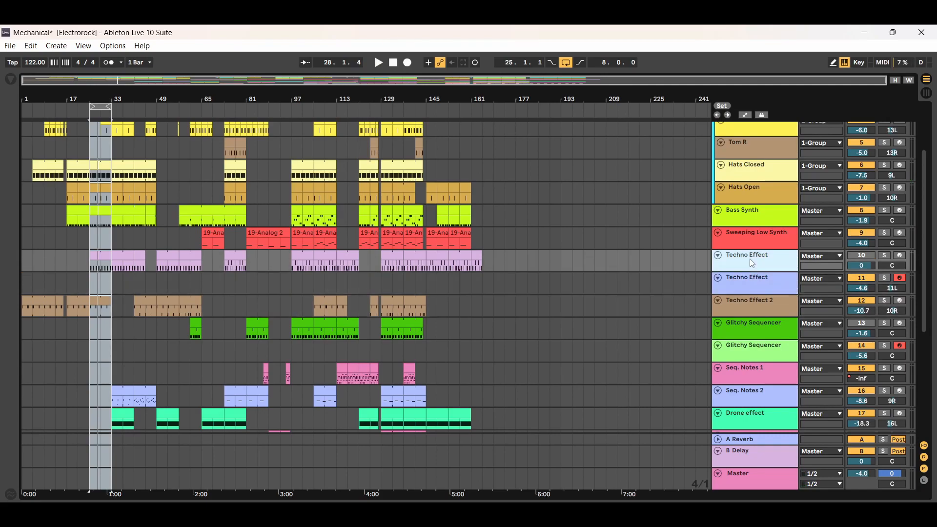
{"action": "left_click", "coordinate": [749, 284]}
{"action": "left_click", "coordinate": [748, 260]}
{"action": "left_click", "coordinate": [749, 280]}
{"action": "left_click", "coordinate": [750, 263]}
{"action": "left_click", "coordinate": [749, 281]}
{"action": "left_click", "coordinate": [749, 262]}
{"action": "left_click", "coordinate": [751, 303]}
{"action": "left_click", "coordinate": [754, 268]}
{"action": "left_click", "coordinate": [755, 285]}
{"action": "left_click", "coordinate": [753, 258]}
{"action": "left_click", "coordinate": [757, 283]}
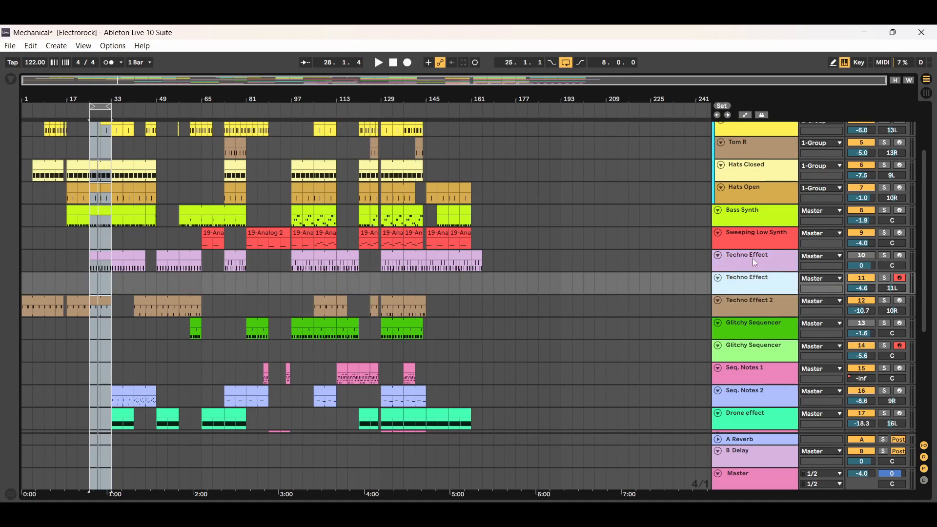
Inspect the Cthulhu plugin on Techno Effect track 10, viewing its arpeggiator and chord sections, and close its window.
{"action": "double_click", "coordinate": [739, 263]}
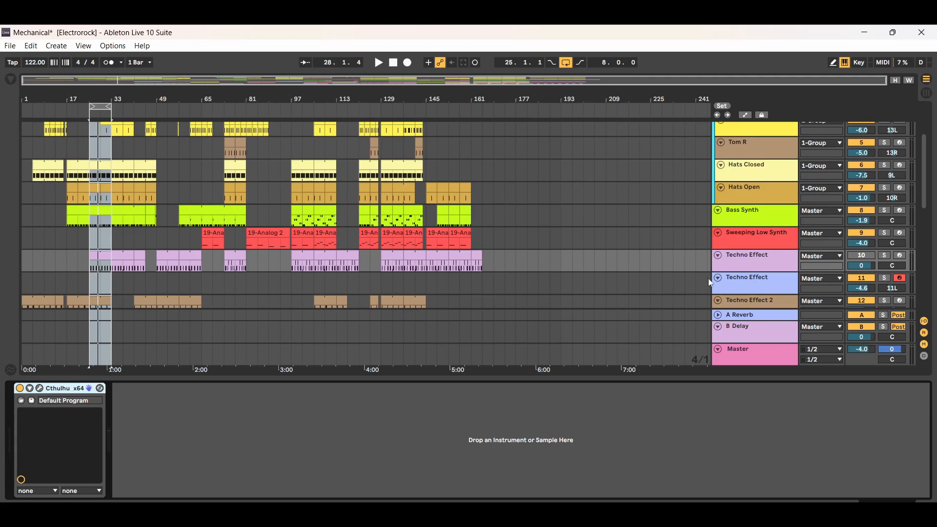
{"action": "left_click", "coordinate": [40, 388]}
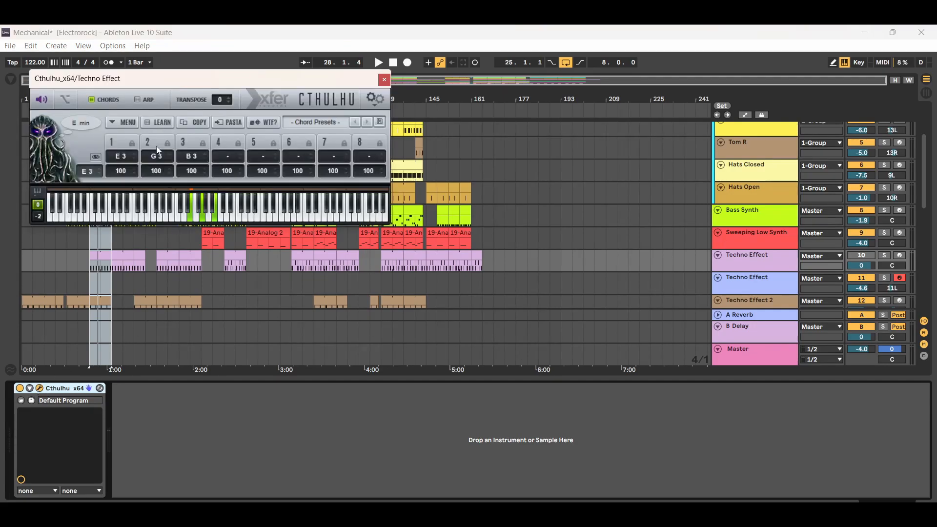
{"action": "left_click", "coordinate": [149, 101]}
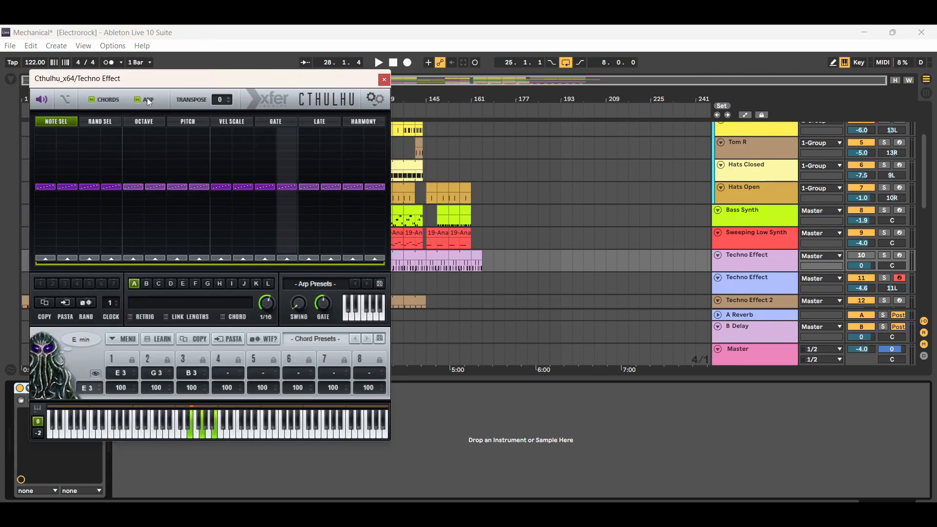
{"action": "left_click", "coordinate": [149, 102]}
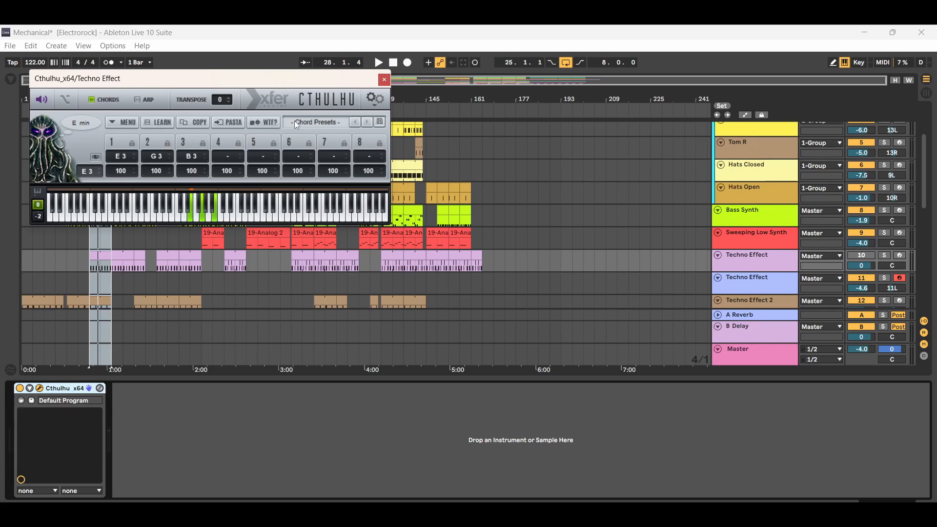
{"action": "left_click", "coordinate": [385, 80]}
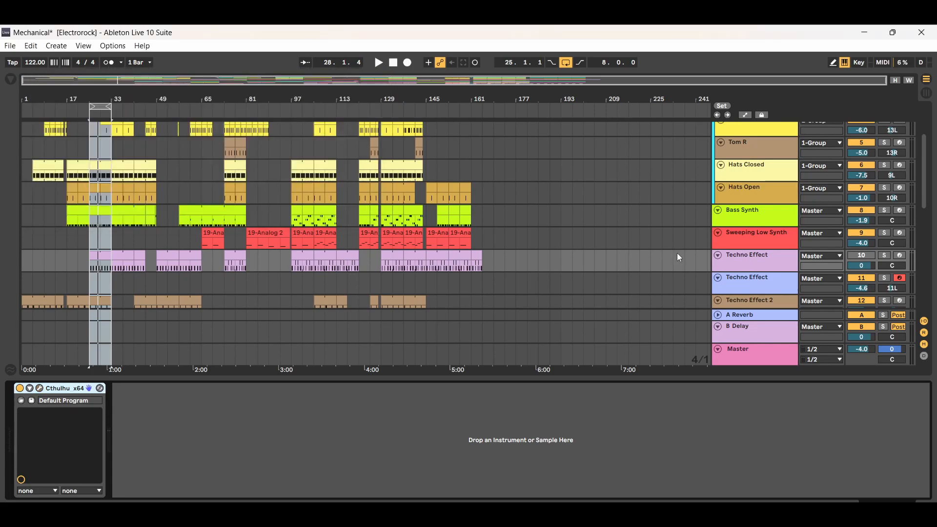
Inspect the Serum instrument with the LD Dubrill preset on Techno Effect track 11, and close its window.
{"action": "left_click", "coordinate": [768, 282]}
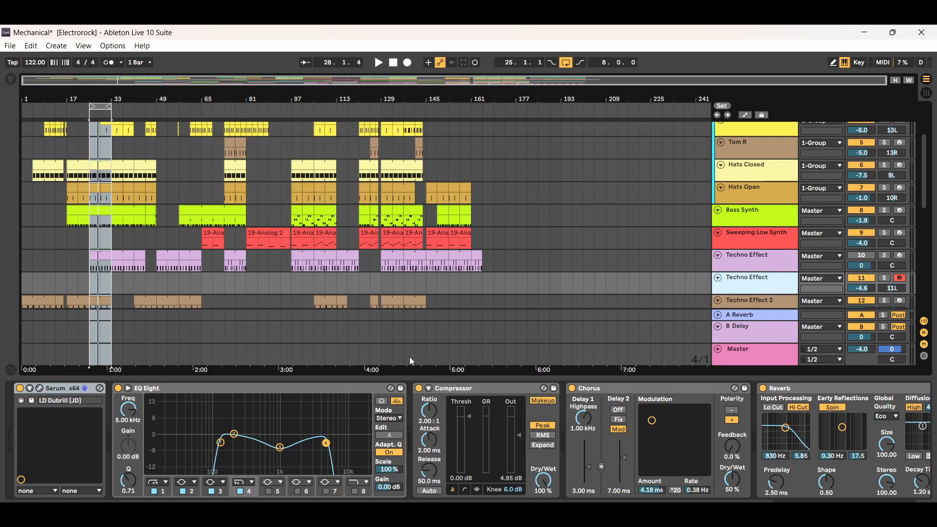
{"action": "left_click", "coordinate": [40, 389]}
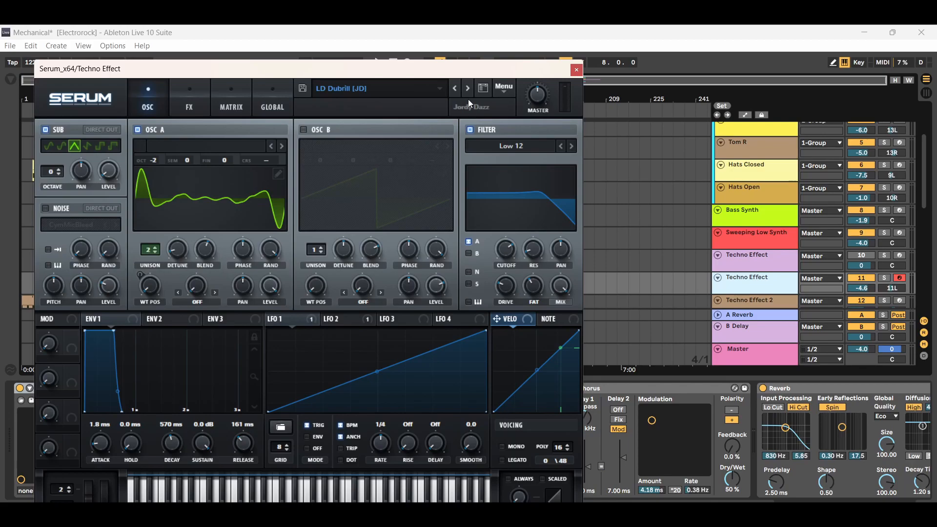
{"action": "left_click", "coordinate": [577, 71]}
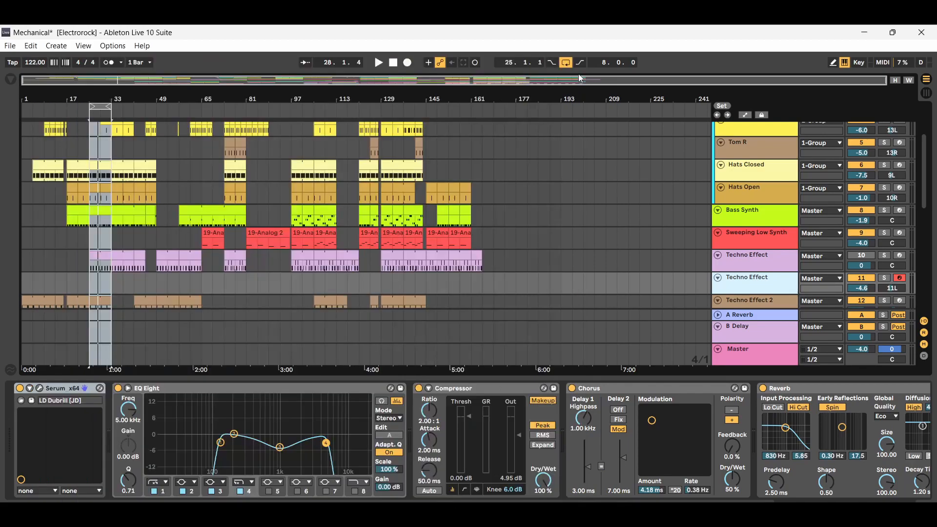
Review the EQ Eight, Compressor, Chorus and Reverb effects on Techno Effect track 11, and hide the device view.
{"action": "left_click", "coordinate": [308, 390]}
{"action": "left_click", "coordinate": [481, 389]}
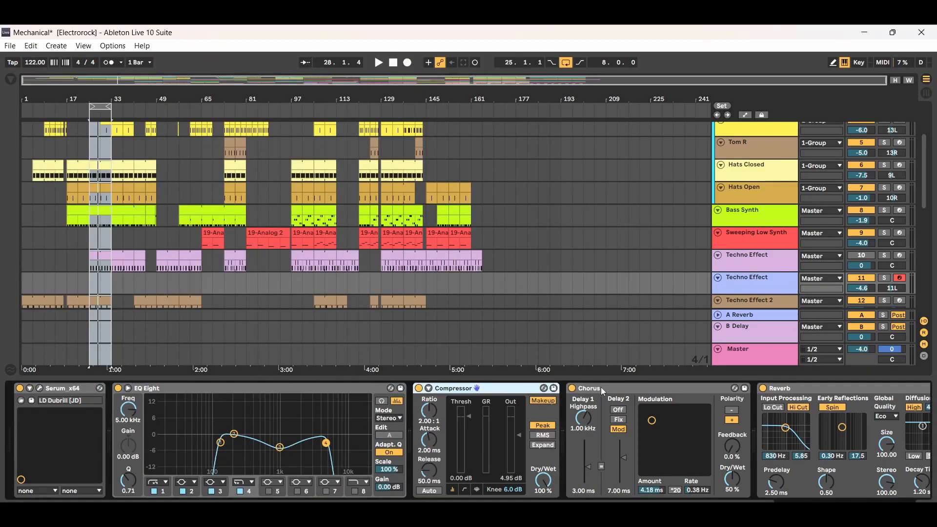
{"action": "left_click", "coordinate": [601, 389]}
{"action": "left_click", "coordinate": [804, 390]}
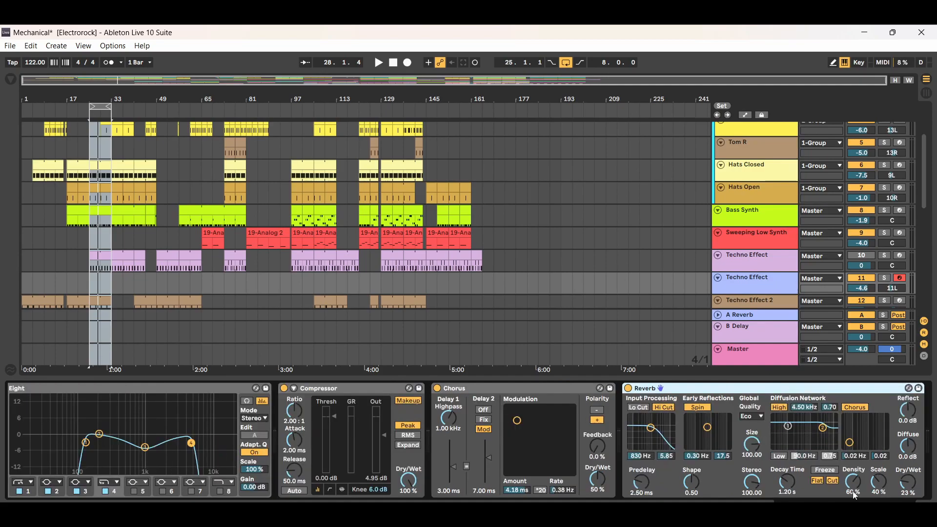
{"action": "left_click", "coordinate": [926, 509]}
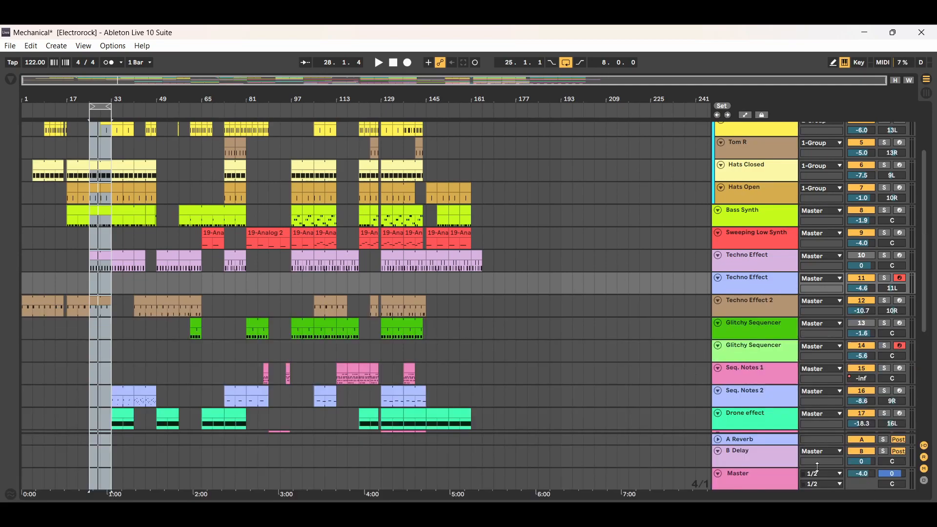
Compare the device chains of Techno Effect track 10, holding only Cthulhu, and track 11, holding Serum and its effects.
{"action": "left_click", "coordinate": [746, 262]}
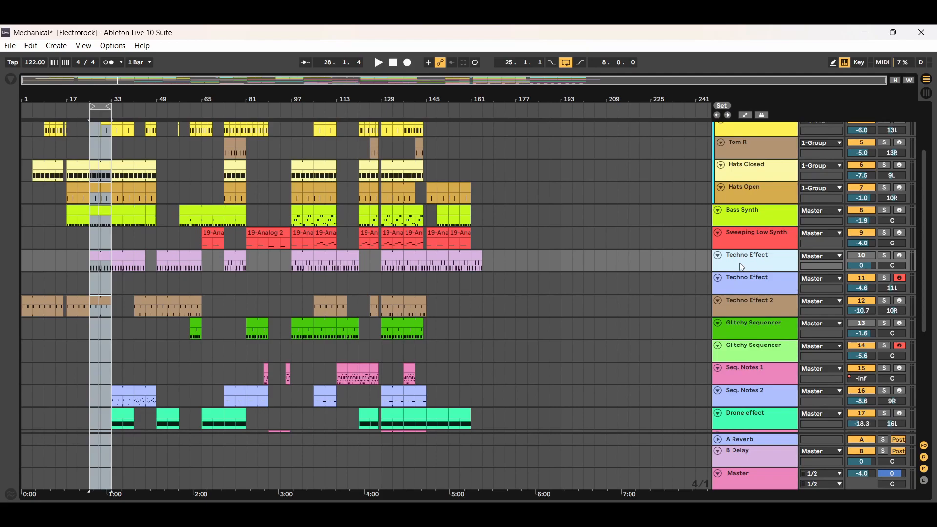
{"action": "double_click", "coordinate": [742, 266]}
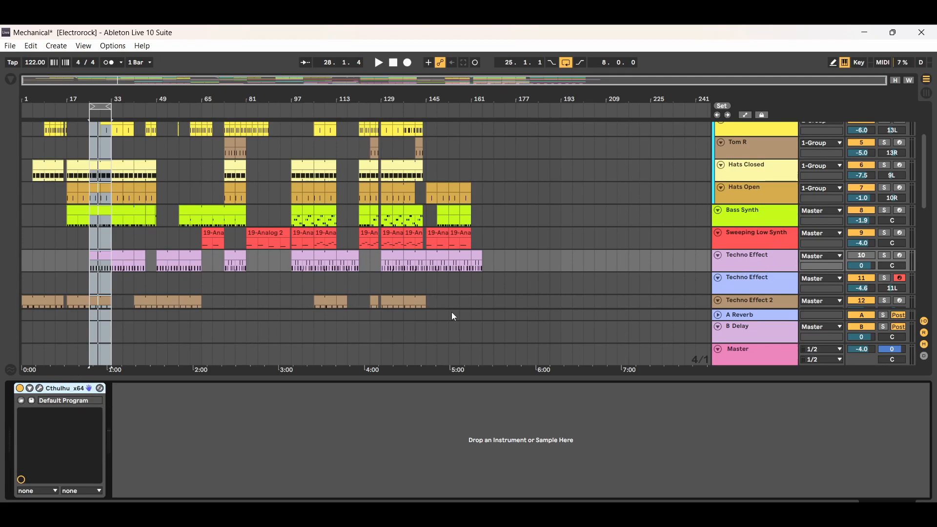
{"action": "left_click", "coordinate": [744, 285]}
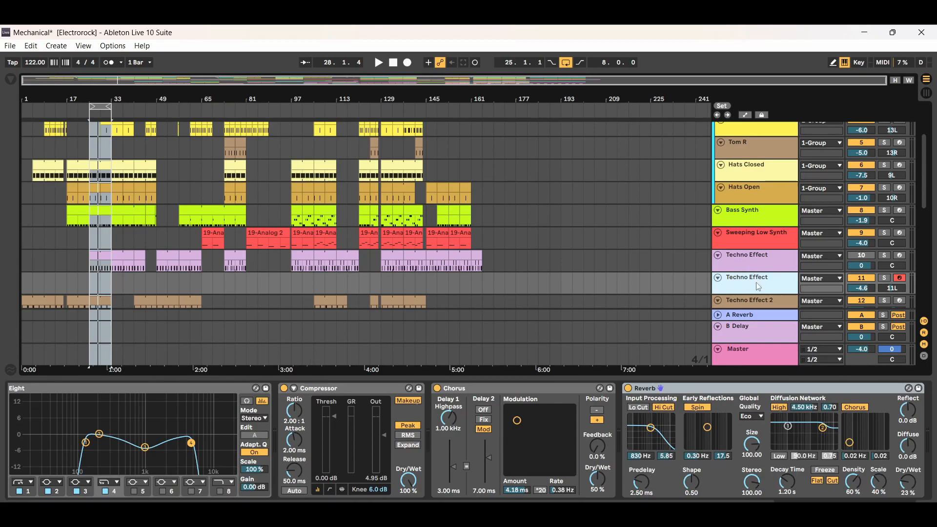
{"action": "left_click", "coordinate": [847, 504]}
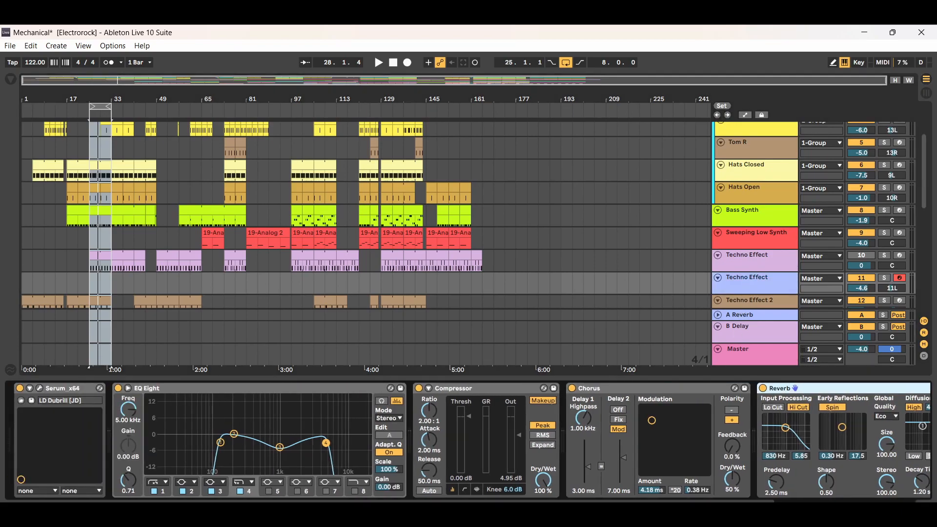
{"action": "left_click", "coordinate": [760, 263]}
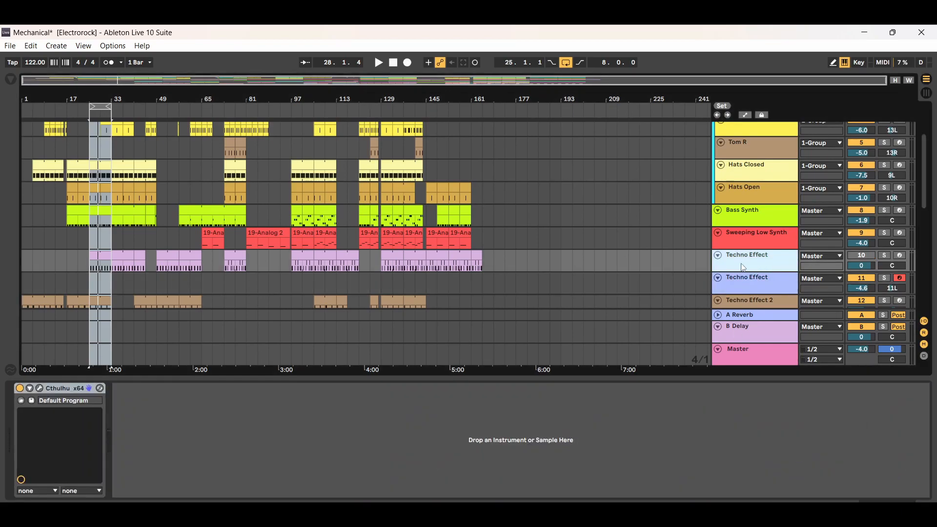
{"action": "left_click", "coordinate": [756, 290]}
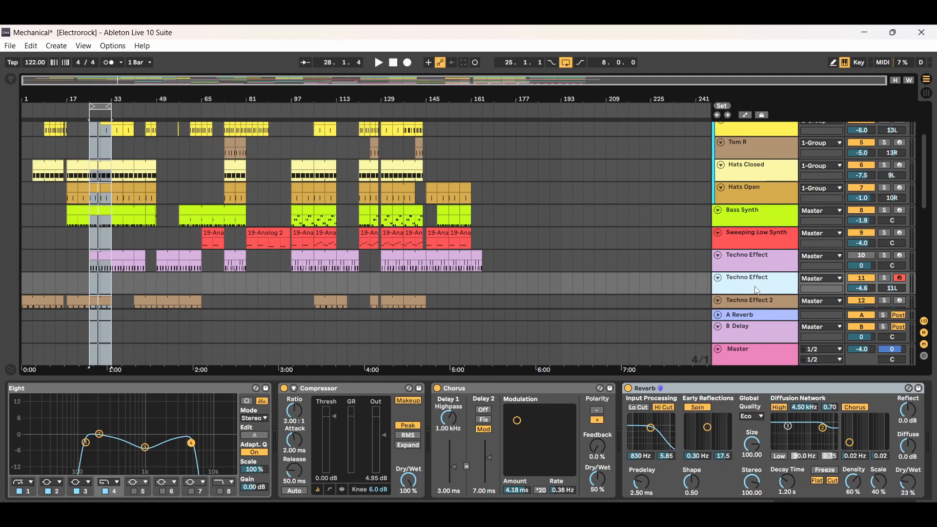
{"action": "left_click", "coordinate": [870, 508]}
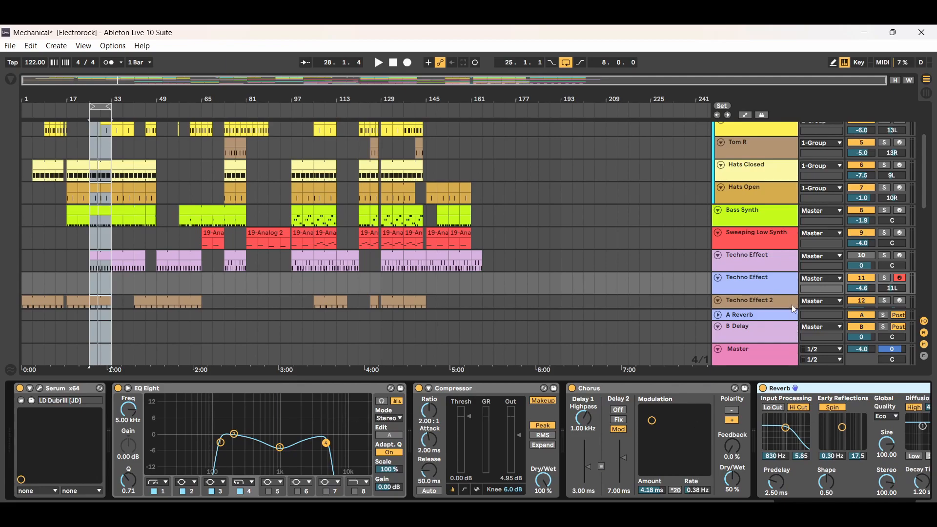
{"action": "left_click", "coordinate": [767, 260]}
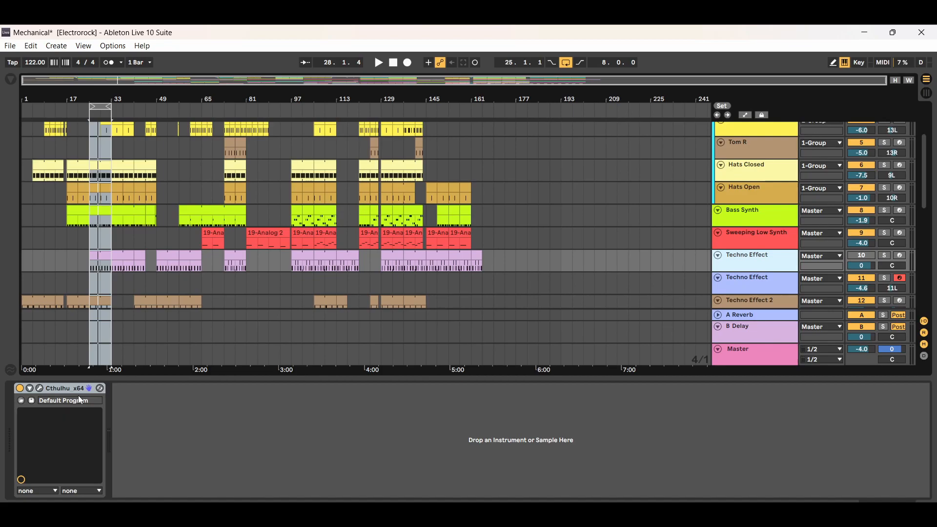
{"action": "left_click", "coordinate": [789, 291]}
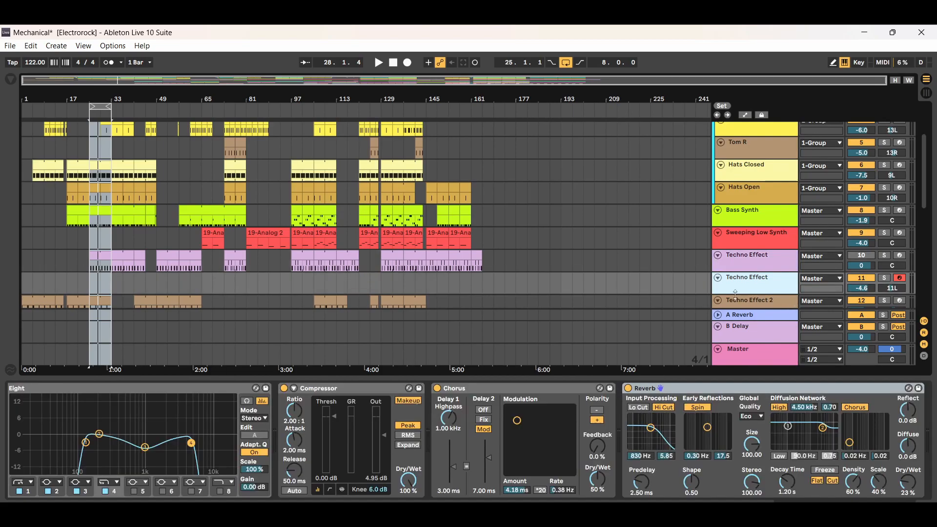
Switch to Session view, examine the MIDI input routing of Techno Effect tracks 10 and 11, and display track 10's Cthulhu device.
{"action": "left_click", "coordinate": [926, 93]}
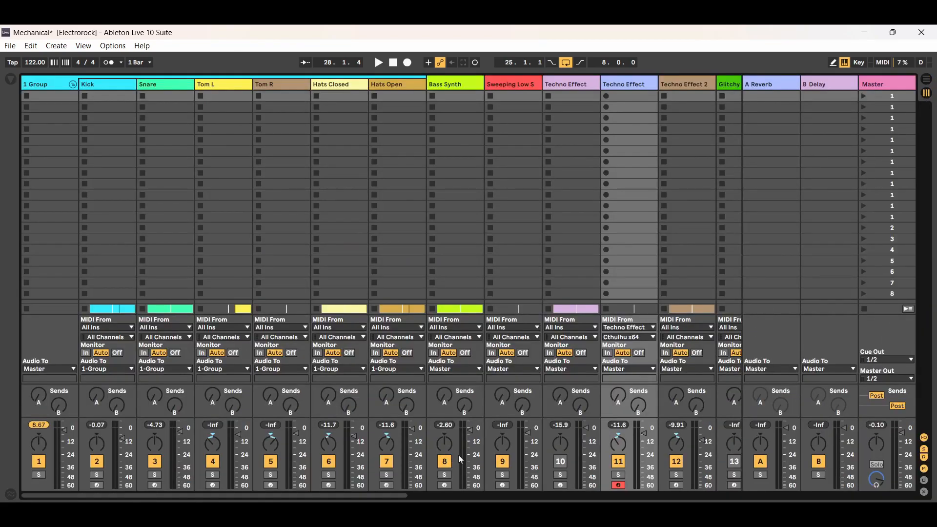
{"action": "left_click", "coordinate": [927, 79]}
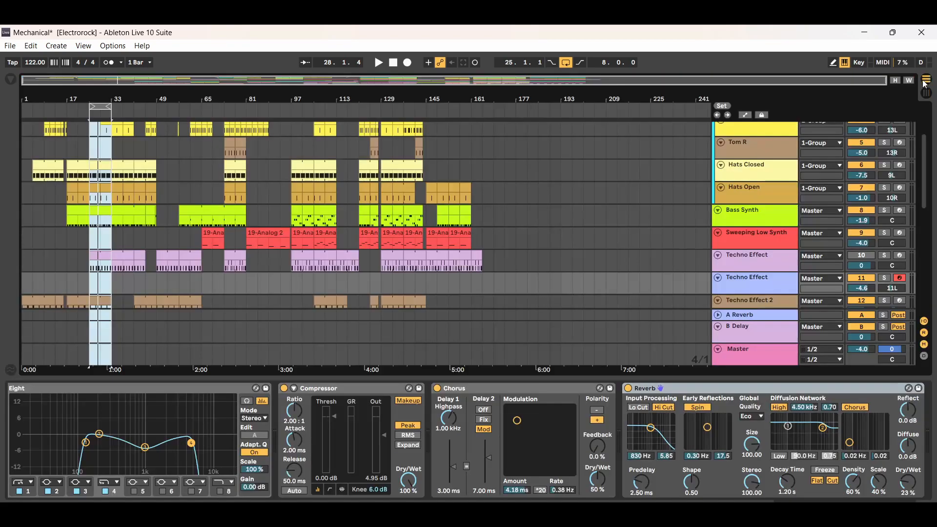
{"action": "left_click", "coordinate": [756, 262]}
{"action": "left_click", "coordinate": [760, 279]}
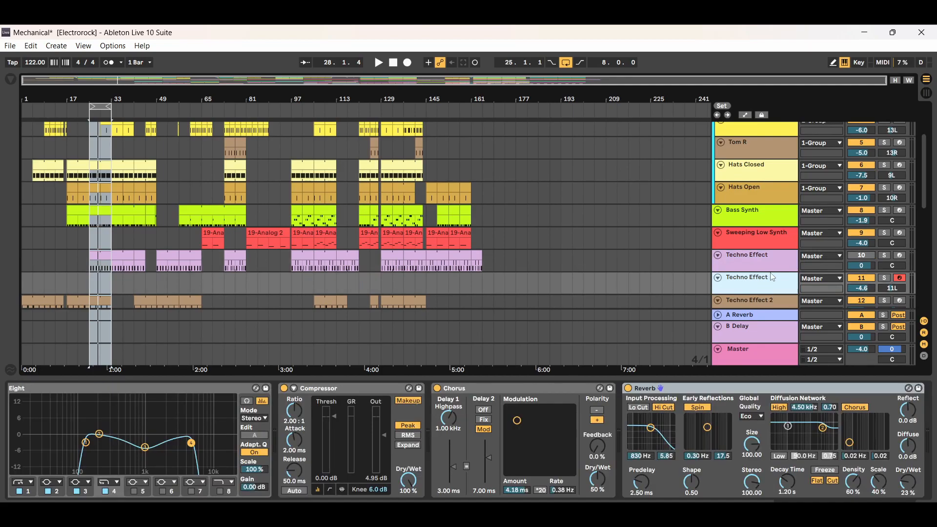
{"action": "left_click", "coordinate": [926, 93]}
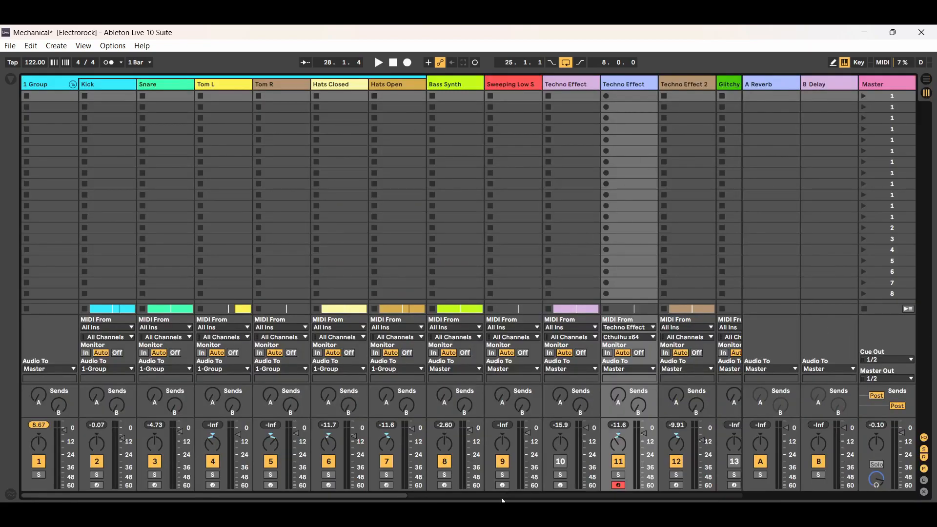
{"action": "left_click_drag", "start_coordinate": [388, 497], "coordinate": [466, 494]}
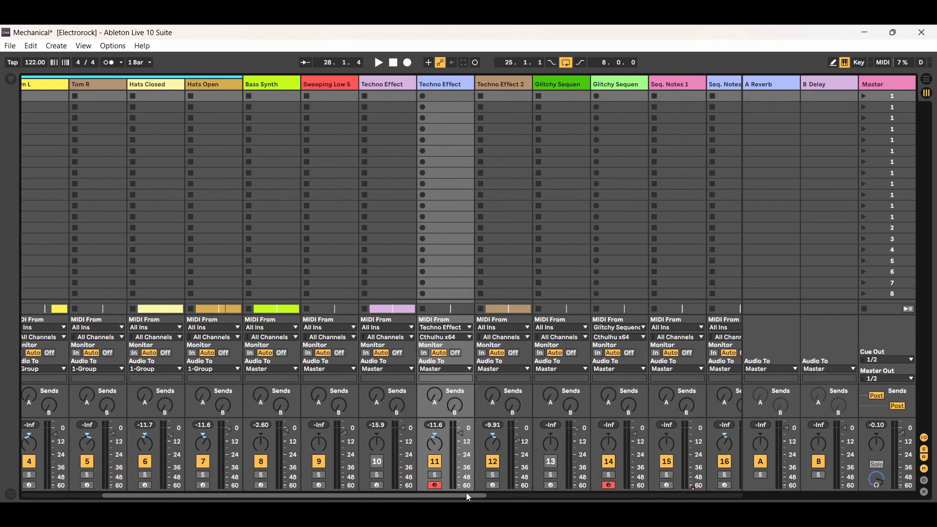
{"action": "double_click", "coordinate": [390, 81]}
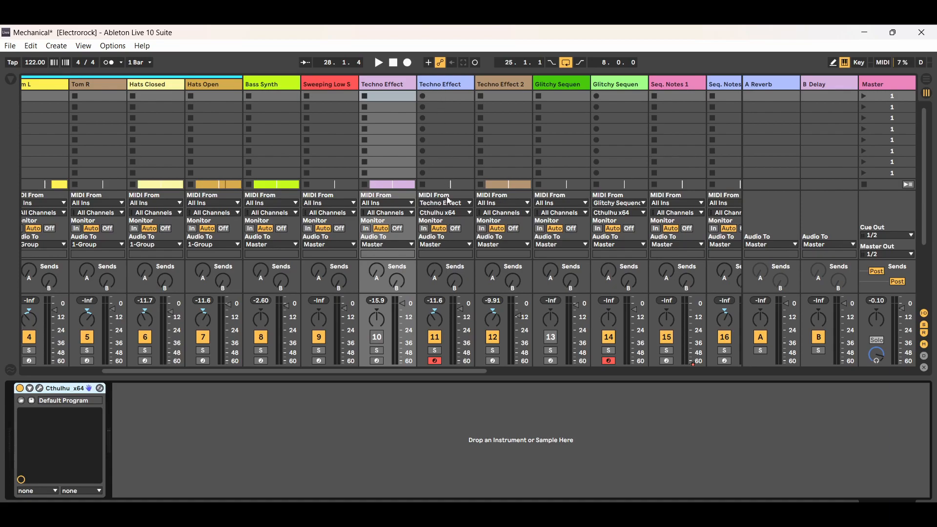
Set Techno Effect track 11 to receive MIDI from the Techno Effect track, with Cthulhu x64 as the source.
{"action": "left_click", "coordinate": [453, 84]}
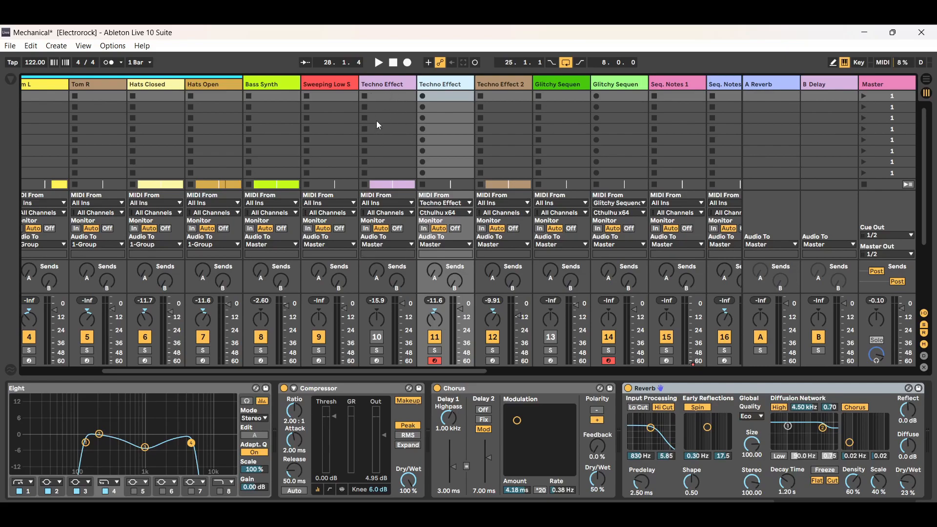
{"action": "left_click", "coordinate": [470, 203]}
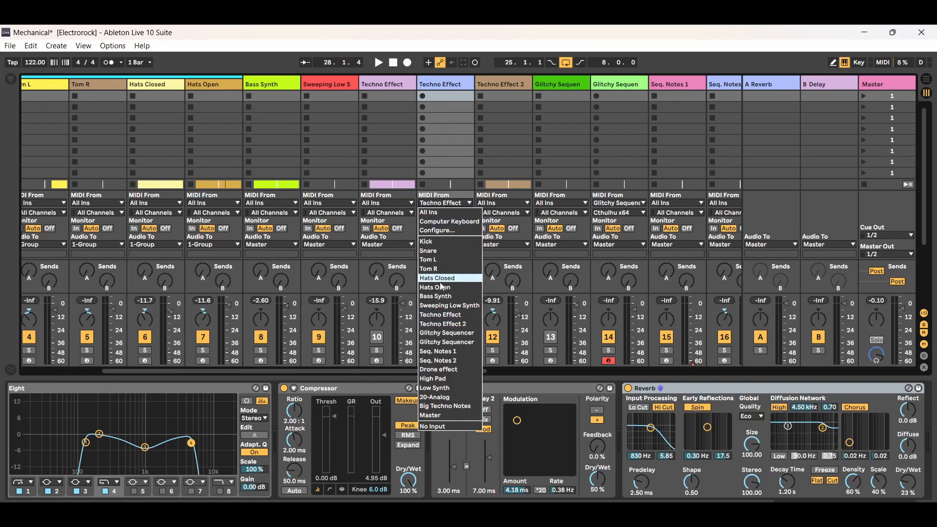
{"action": "left_click", "coordinate": [448, 315]}
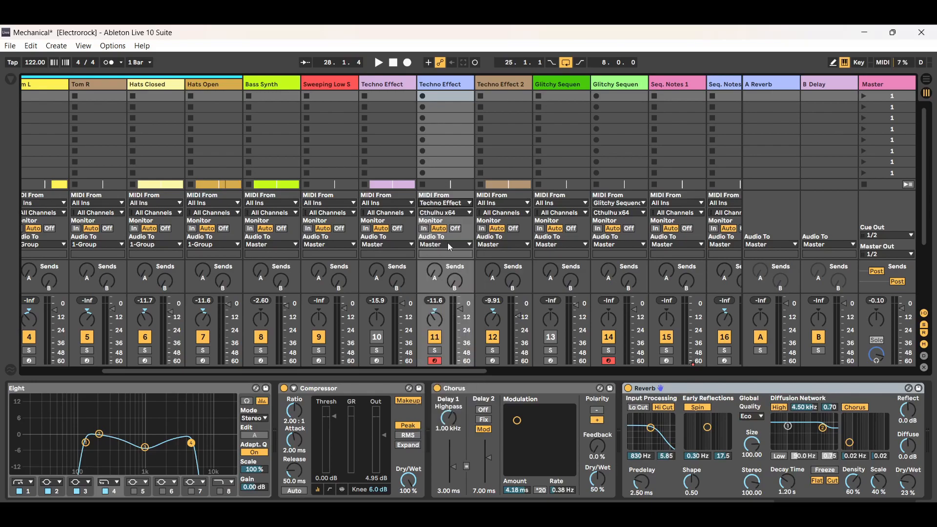
{"action": "left_click", "coordinate": [469, 213]}
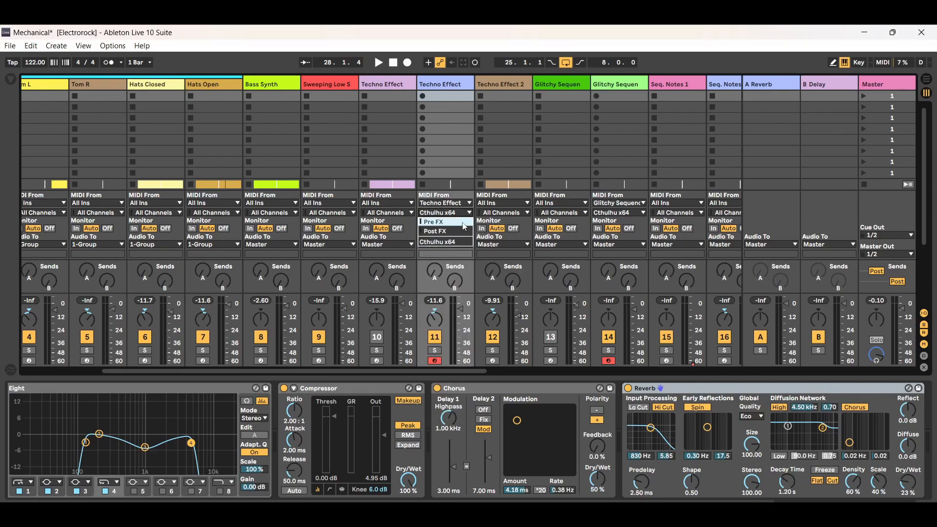
{"action": "left_click", "coordinate": [456, 242]}
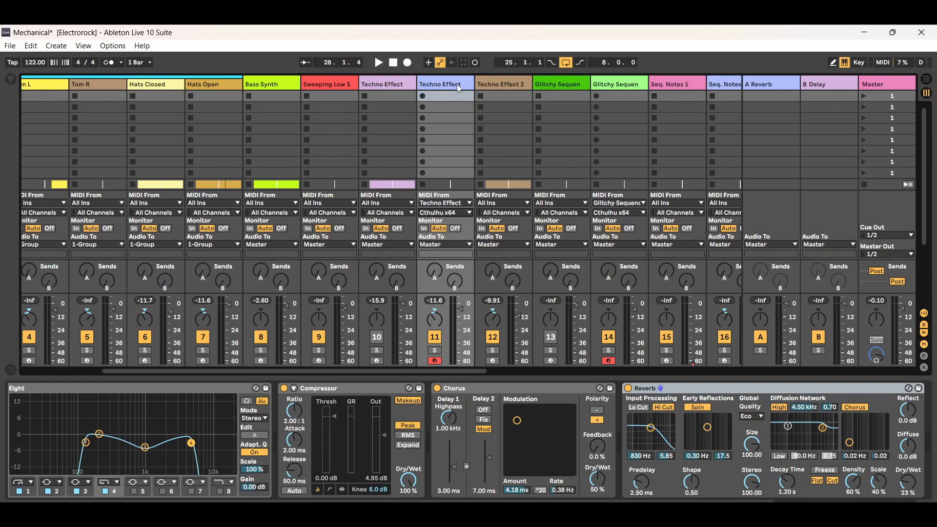
Open Cthulhu on Techno Effect track 10, switch its arpeggiator on to view the pattern, and switch it off again.
{"action": "left_click", "coordinate": [398, 85]}
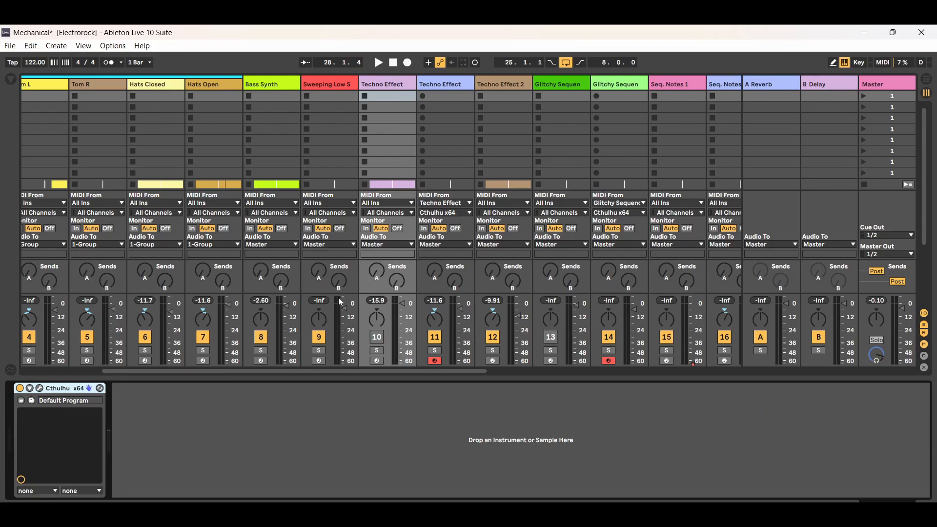
{"action": "left_click", "coordinate": [40, 389]}
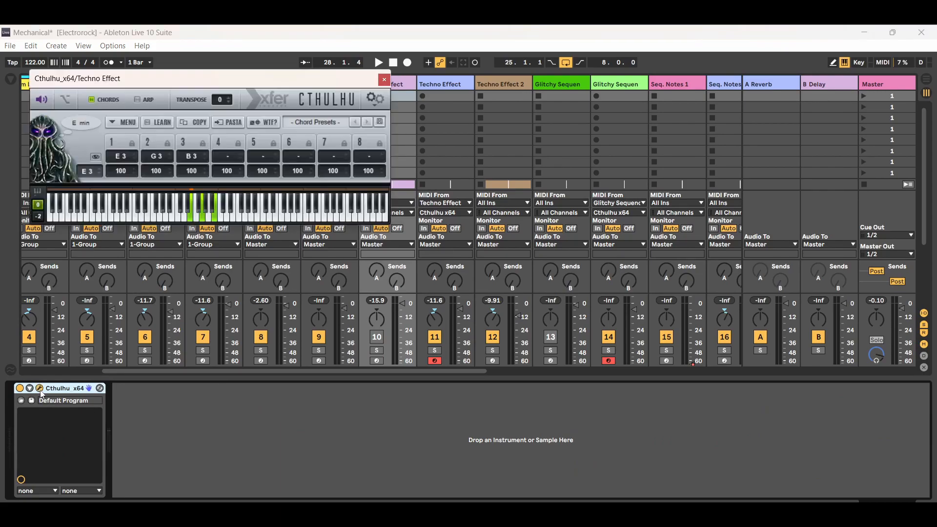
{"action": "left_click", "coordinate": [138, 98]}
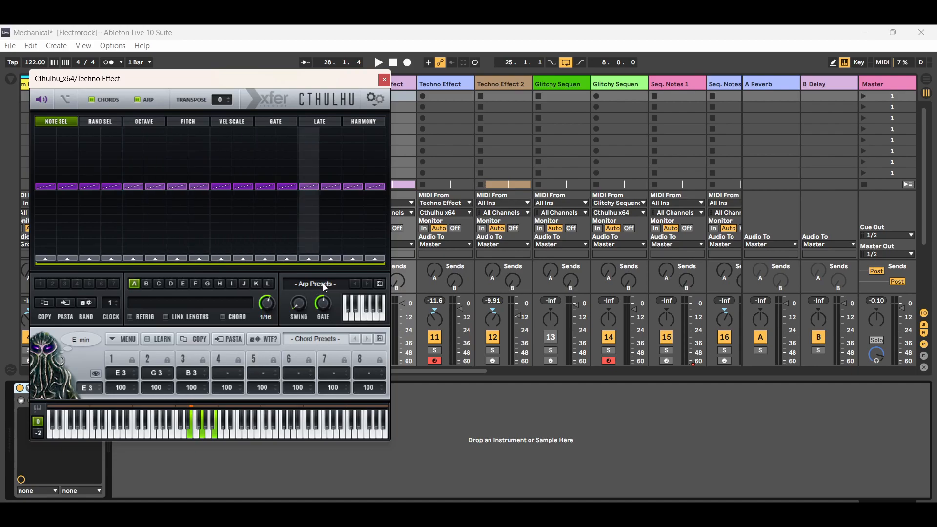
{"action": "left_click", "coordinate": [140, 100]}
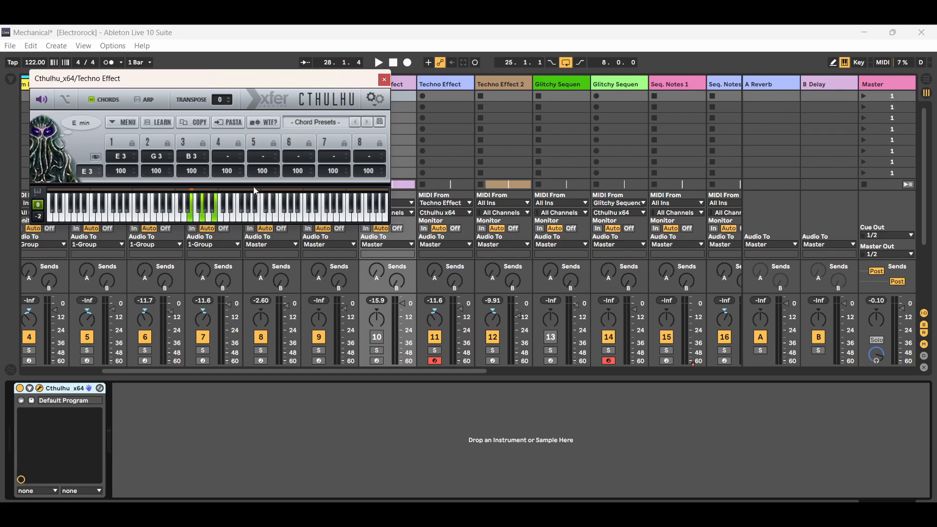
Return to Arrangement view with the Cthulhu window moved clear of the clips, select track 10's first Techno Effect clip and start playback.
{"action": "left_click_drag", "start_coordinate": [362, 82], "coordinate": [432, 92]}
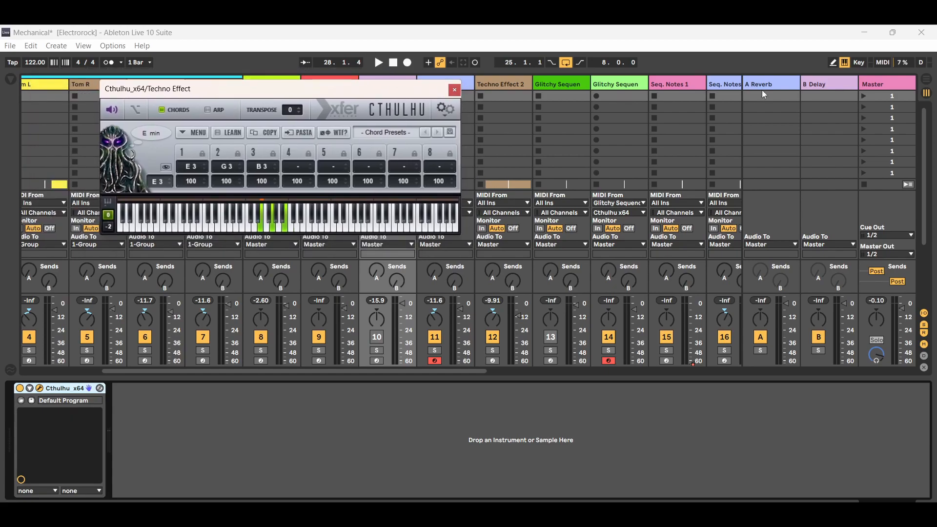
{"action": "left_click", "coordinate": [926, 80]}
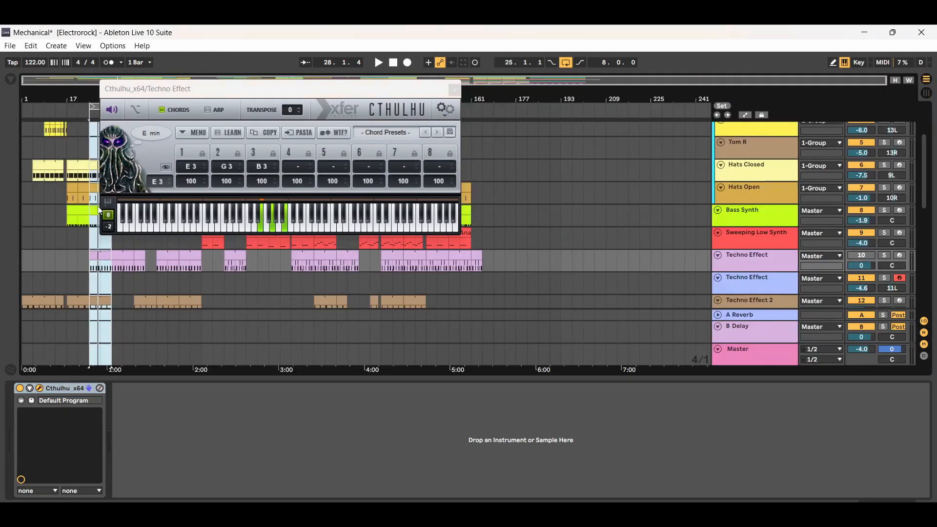
{"action": "left_click_drag", "start_coordinate": [279, 89], "coordinate": [397, 93]}
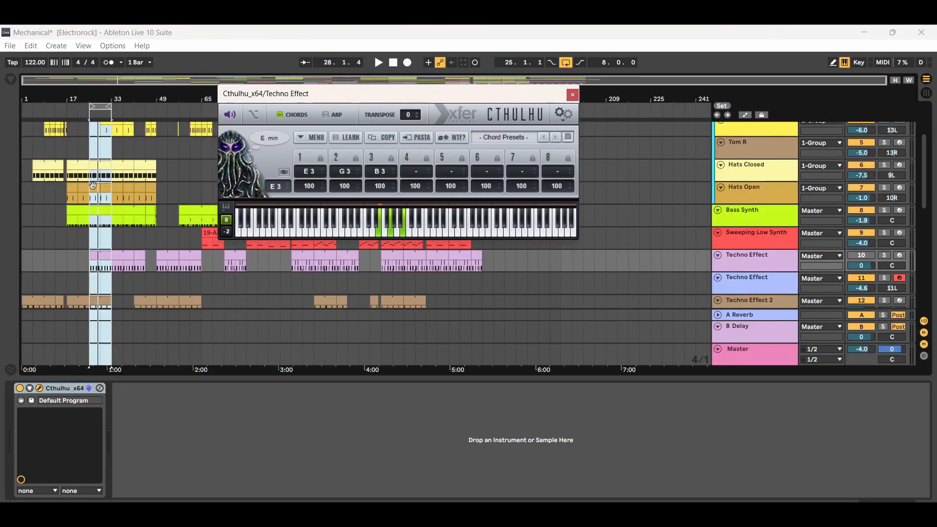
{"action": "left_click", "coordinate": [94, 266]}
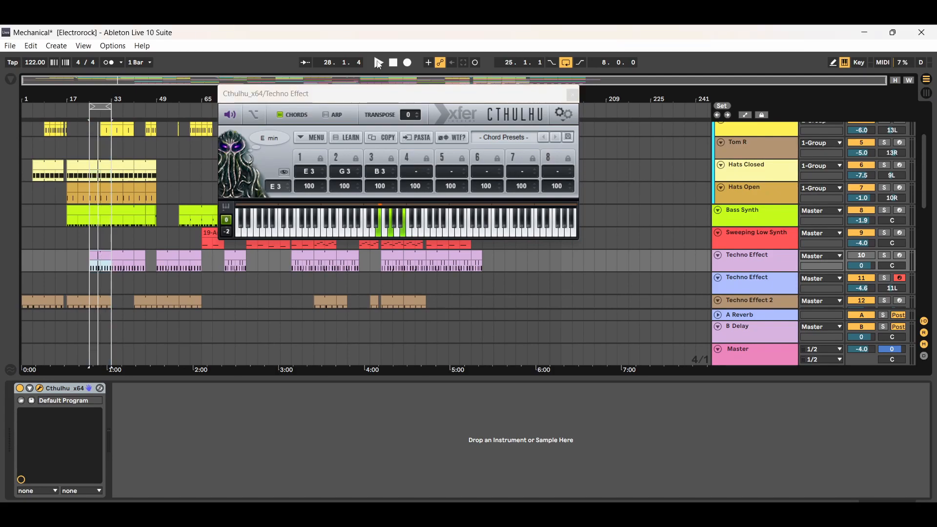
{"action": "left_click", "coordinate": [380, 64]}
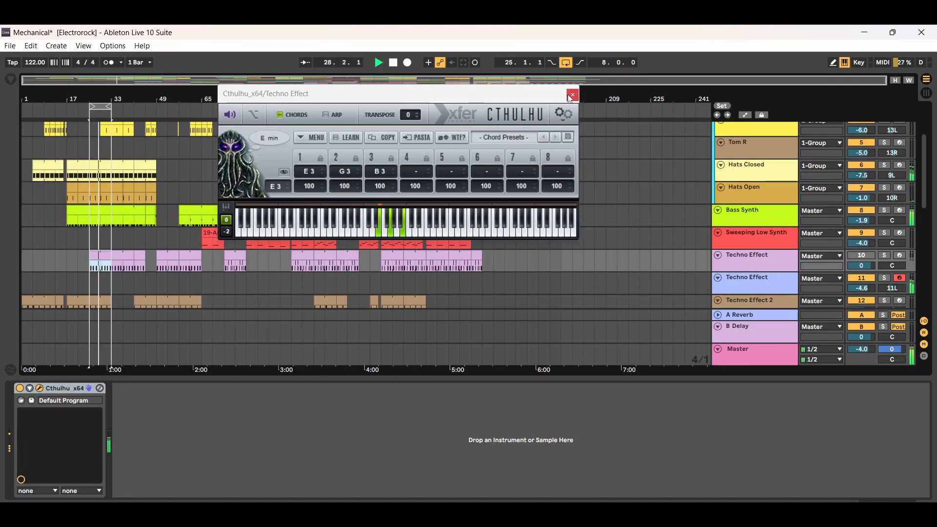
Switch the arpeggiator in track 10's Cthulhu on during playback, view its pattern, and switch it off again.
{"action": "left_click", "coordinate": [40, 389]}
{"action": "left_click", "coordinate": [38, 389]}
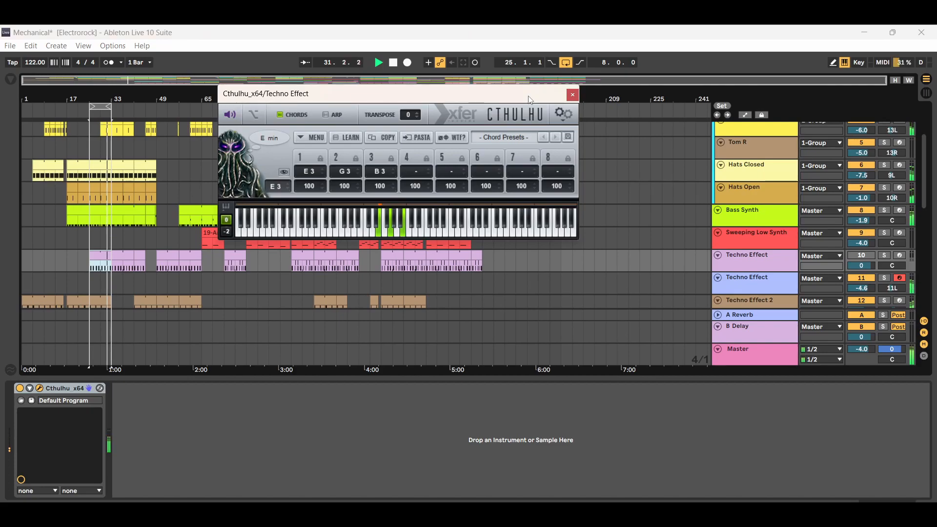
{"action": "left_click", "coordinate": [764, 265]}
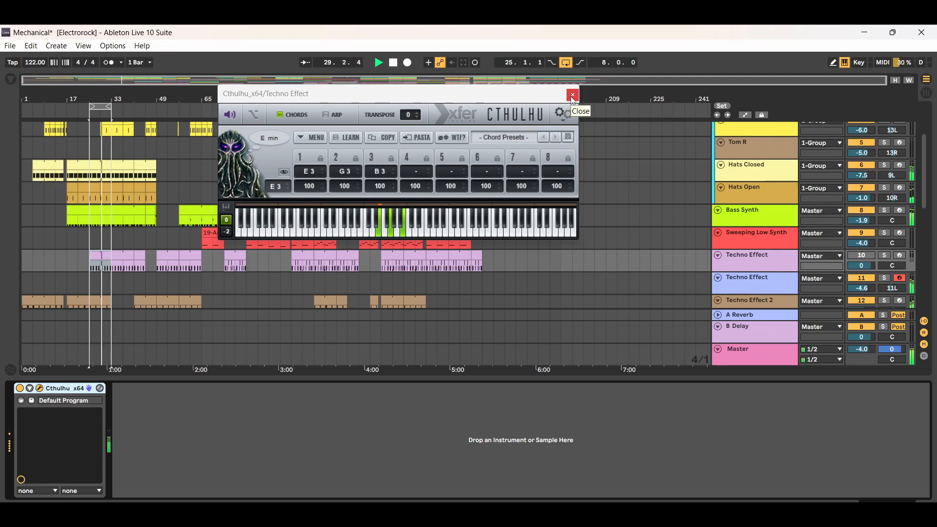
{"action": "left_click", "coordinate": [324, 116]}
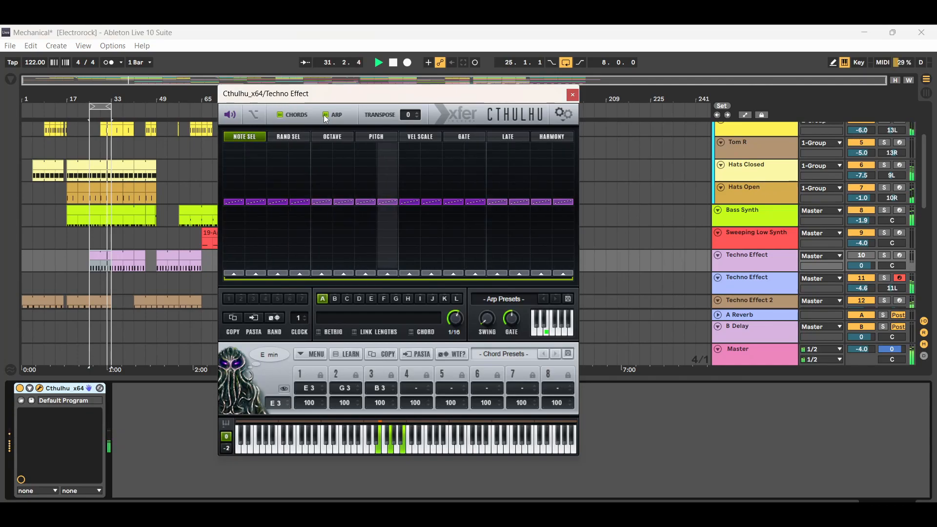
{"action": "left_click", "coordinate": [326, 115]}
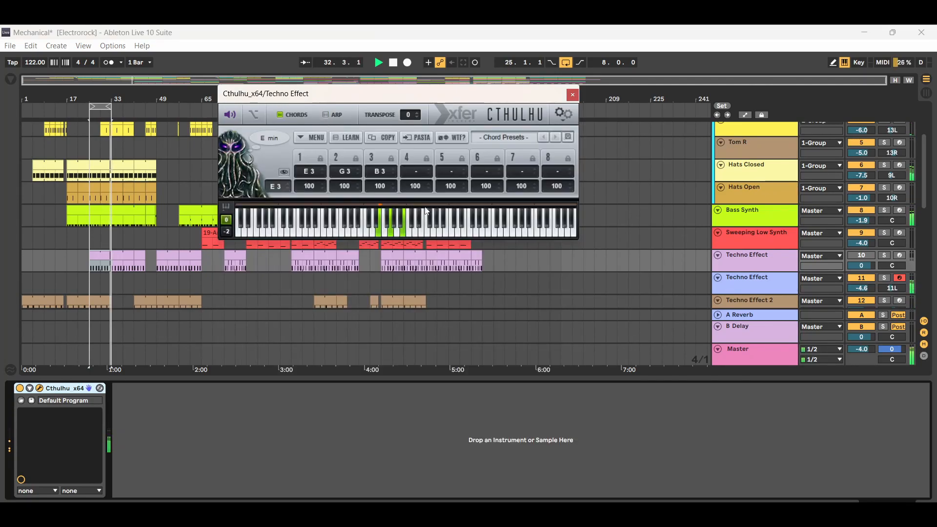
Play track 10's Techno Effect clip at bar 33, play the one starting at bar 73, and stop playback.
{"action": "left_click", "coordinate": [101, 255]}
{"action": "left_click", "coordinate": [118, 255]}
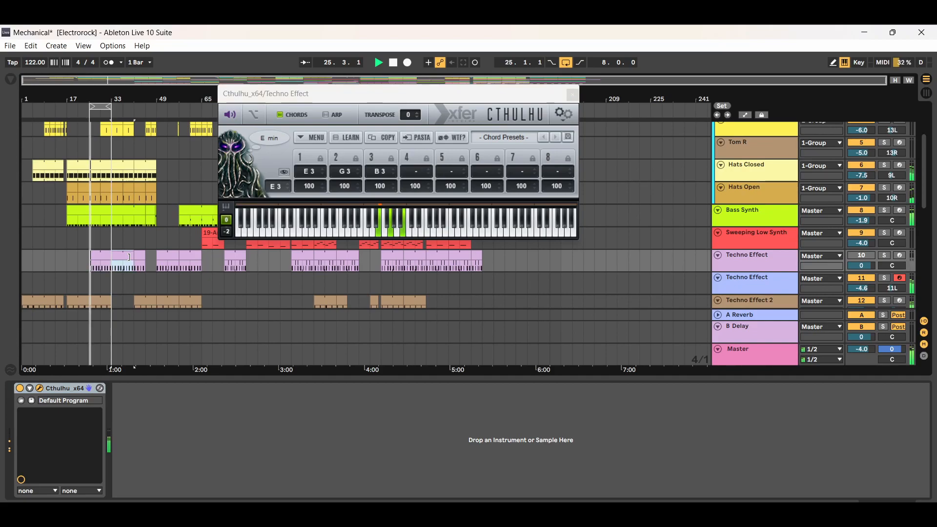
{"action": "left_click", "coordinate": [379, 62]}
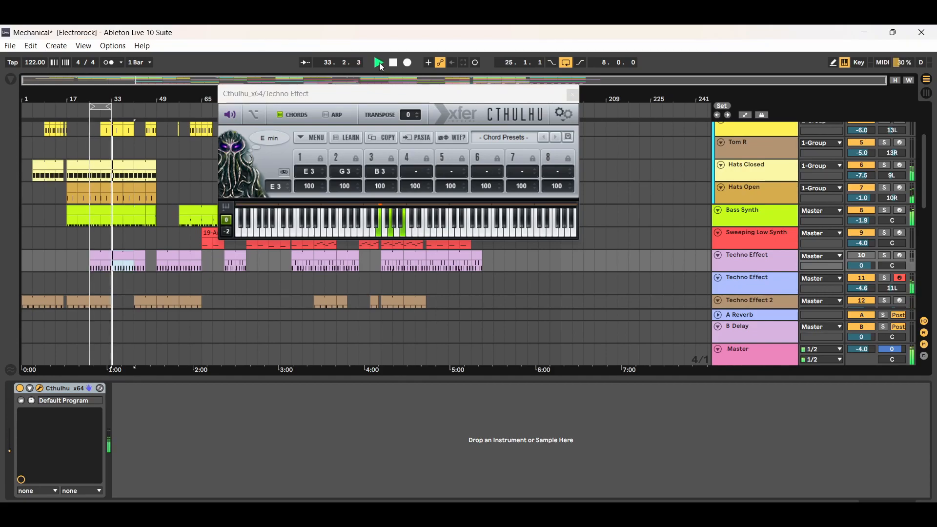
{"action": "left_click", "coordinate": [234, 259]}
{"action": "left_click", "coordinate": [379, 62]}
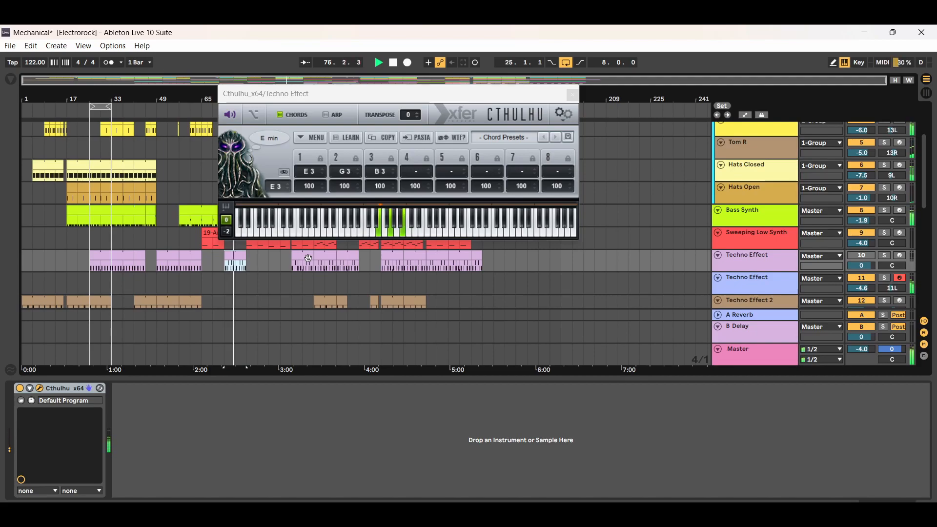
{"action": "left_click", "coordinate": [397, 63]}
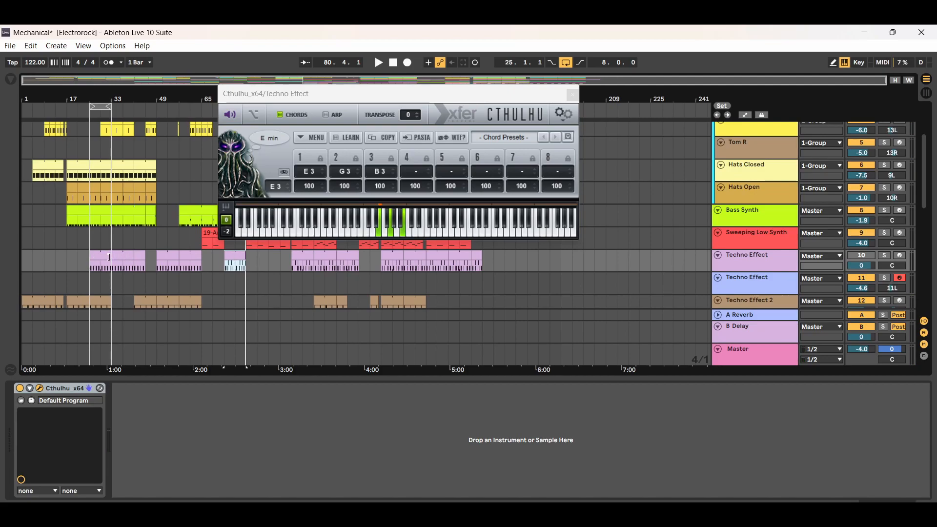
Compare track 10's clips at bars 33 and 73, playing the bar 73 clip briefly to watch Cthulhu's chords.
{"action": "left_click_drag", "start_coordinate": [112, 261], "coordinate": [134, 262]}
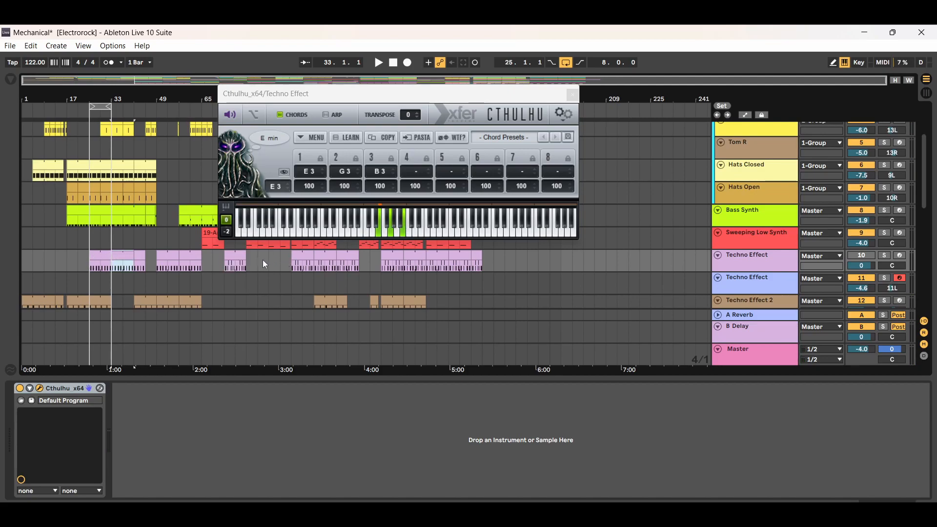
{"action": "left_click", "coordinate": [231, 253]}
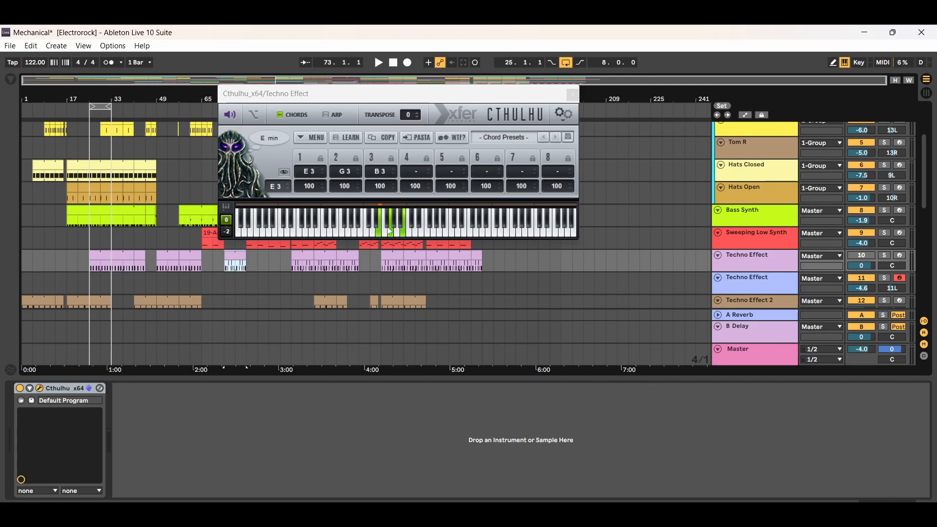
{"action": "left_click", "coordinate": [379, 64]}
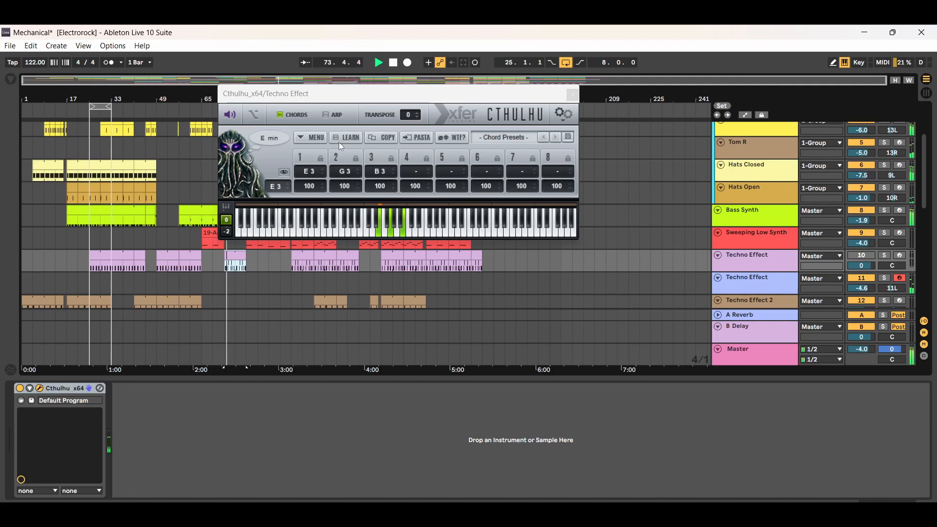
{"action": "left_click", "coordinate": [393, 63]}
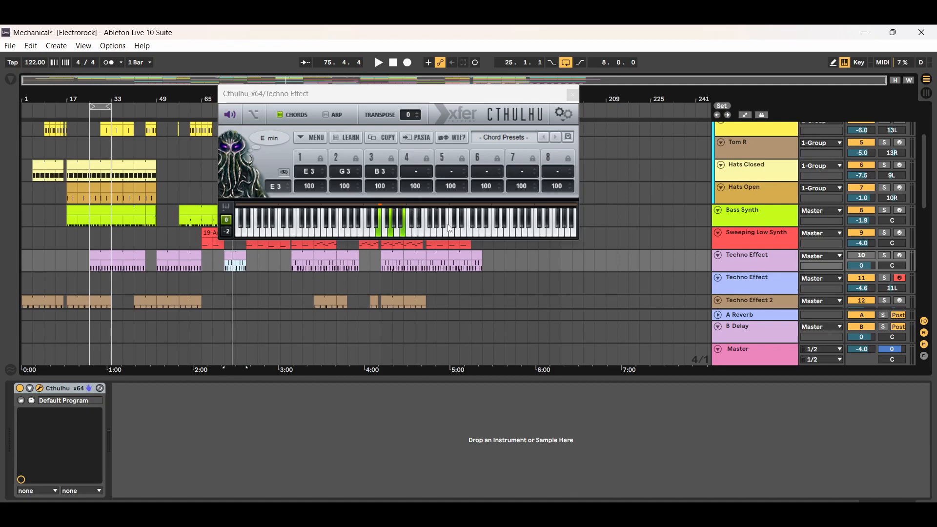
Display the devices of Techno Effect track 11, highlight its empty arrangement lane from bar 13, and clear the selection.
{"action": "left_click", "coordinate": [742, 291]}
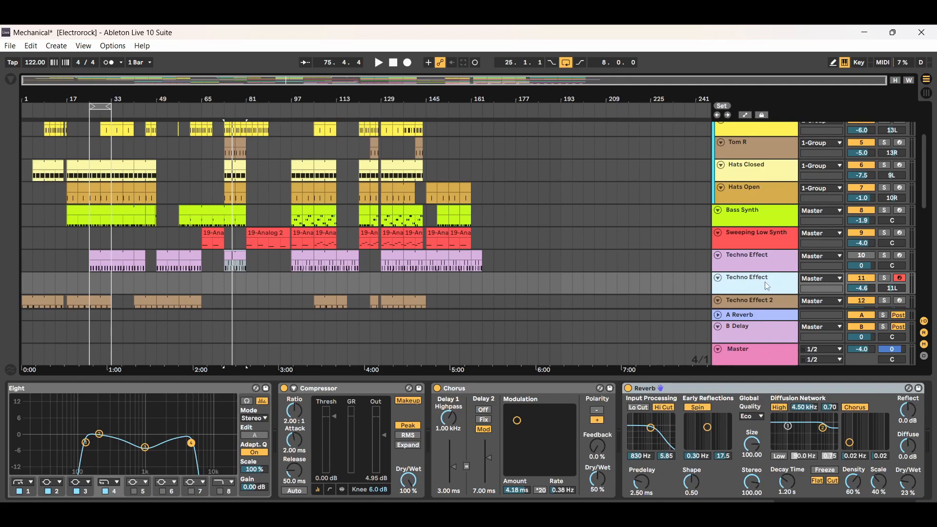
{"action": "left_click_drag", "start_coordinate": [536, 287], "coordinate": [61, 283]}
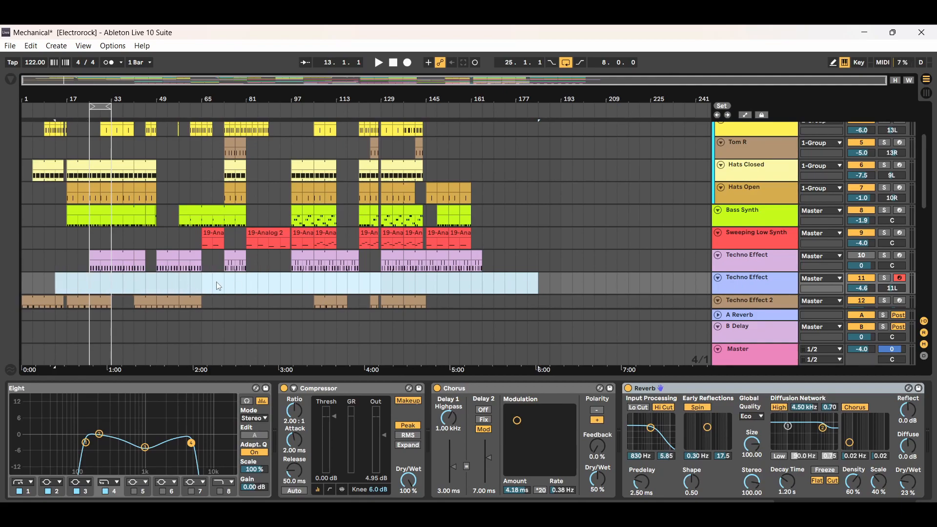
{"action": "left_click", "coordinate": [291, 286]}
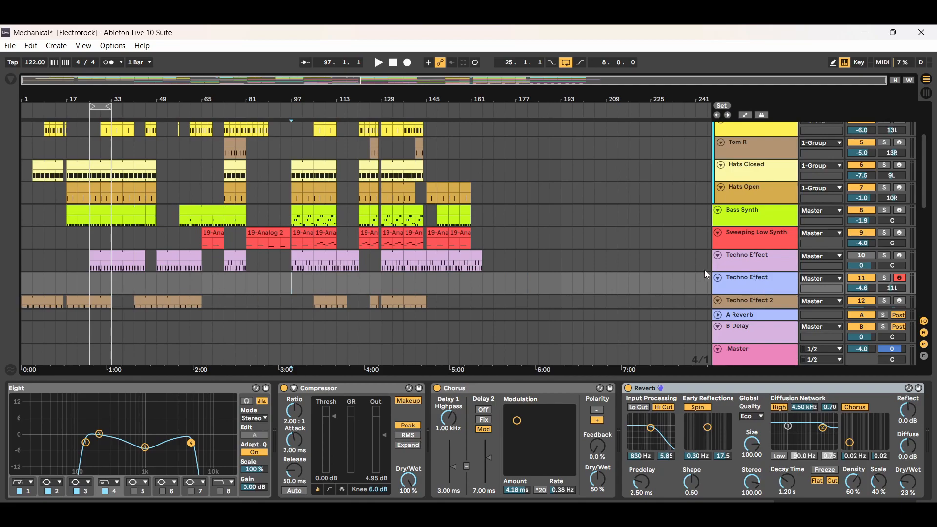
Open track 11's Serum to view the LD Dubrill [JD] sound and the preset browser, and close the Serum window.
{"action": "left_click_drag", "start_coordinate": [890, 510], "coordinate": [874, 510]}
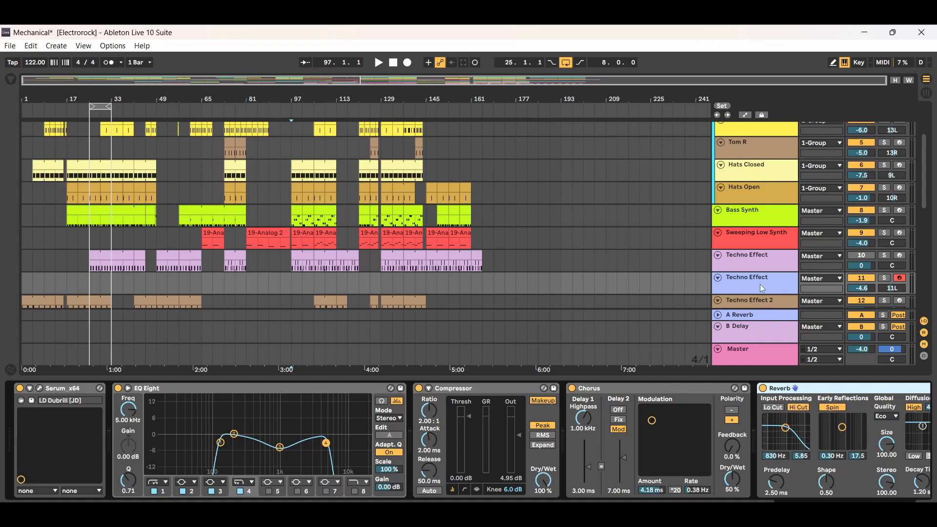
{"action": "left_click", "coordinate": [40, 389]}
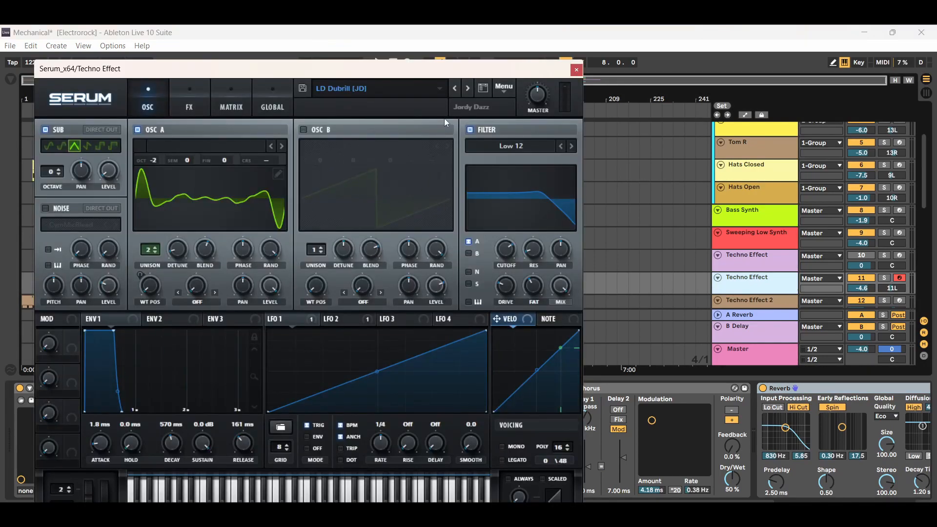
{"action": "left_click", "coordinate": [483, 89]}
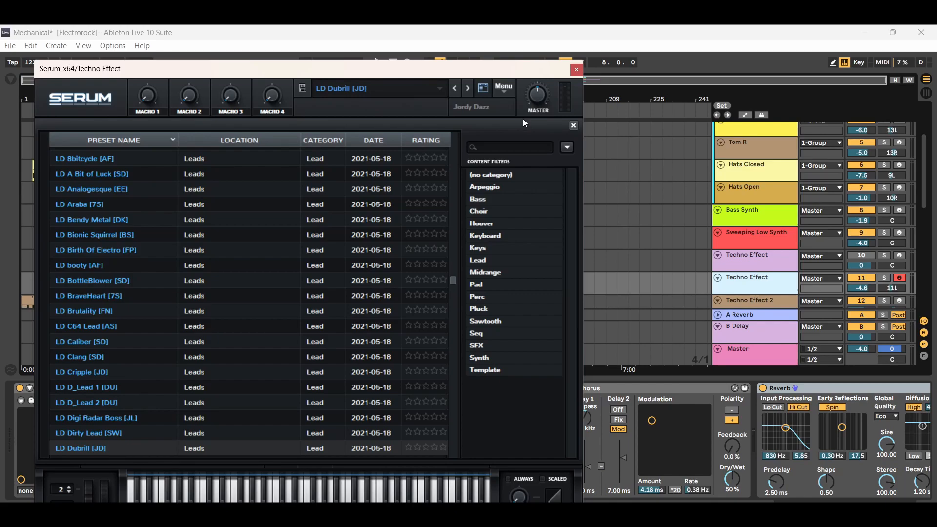
{"action": "left_click", "coordinate": [579, 71]}
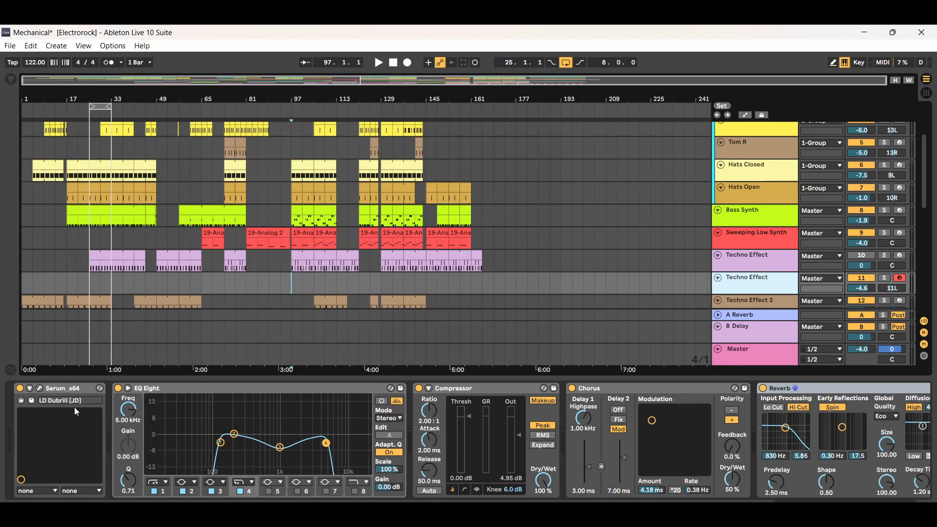
{"action": "left_click", "coordinate": [39, 388]}
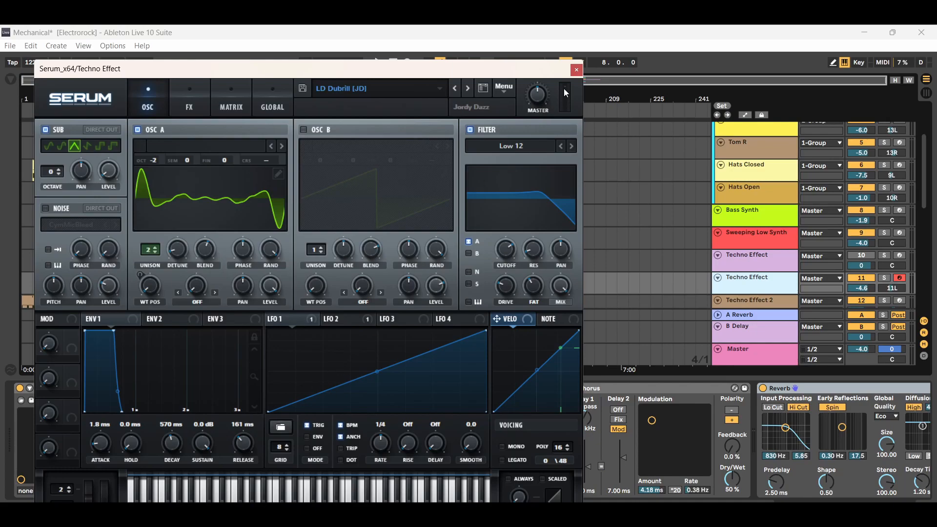
{"action": "left_click", "coordinate": [577, 70]}
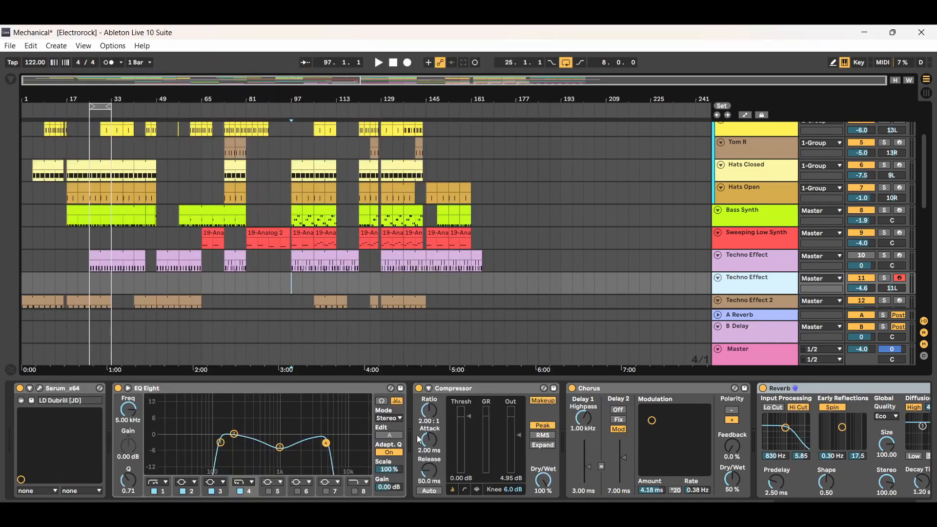
Examine the EQ Eight, Compressor and Chorus in track 11's effects chain.
{"action": "left_click", "coordinate": [266, 392]}
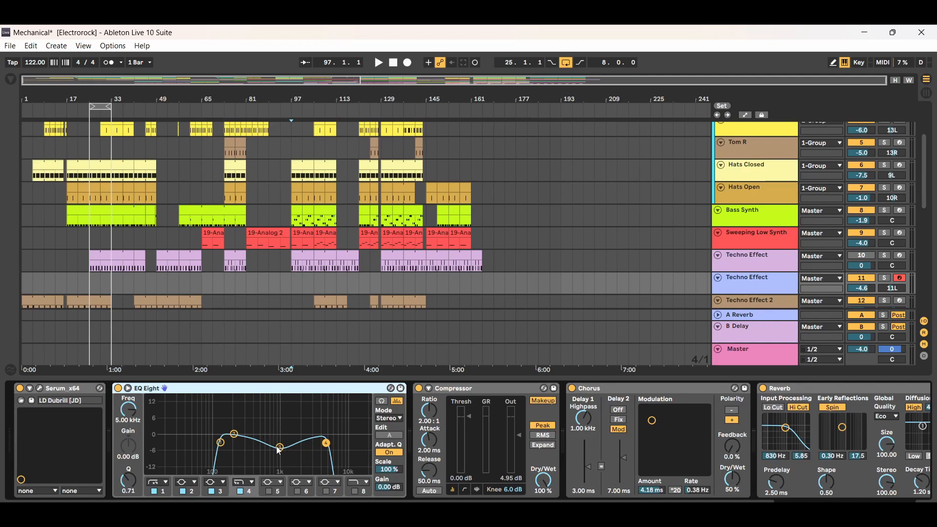
{"action": "left_click", "coordinate": [506, 389]}
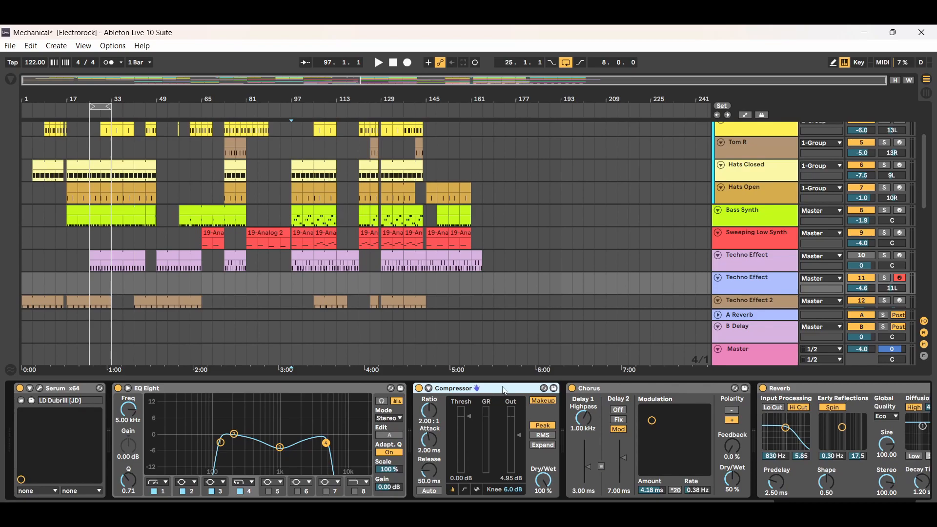
{"action": "left_click", "coordinate": [669, 392]}
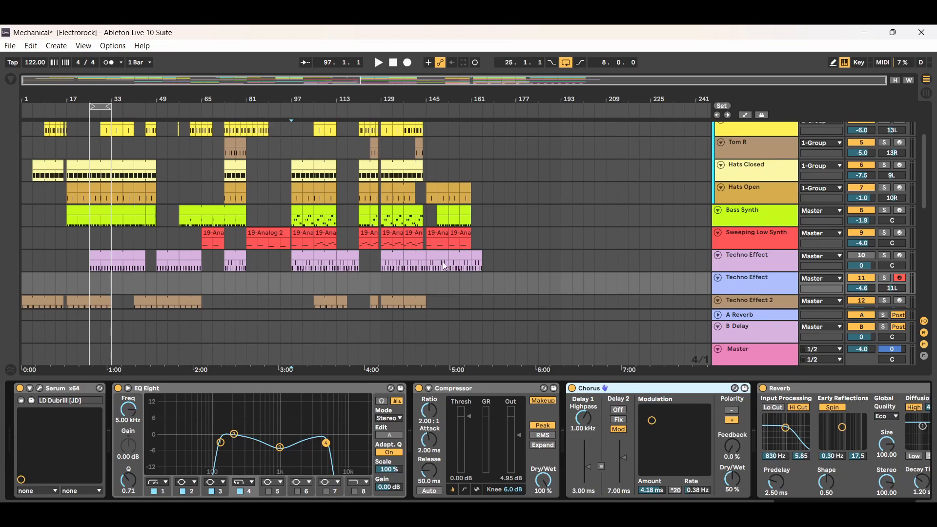
Play from track 10's first clip, try track 11's Chorus modulation at 1.56 ms and 1.74 Hz, stop playback, and undo the modulation change.
{"action": "left_click", "coordinate": [104, 264]}
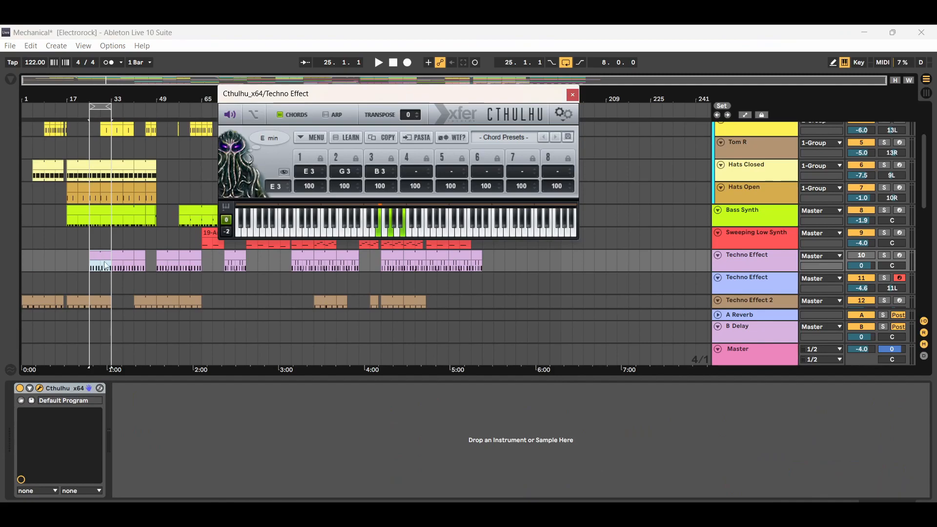
{"action": "left_click", "coordinate": [379, 63]}
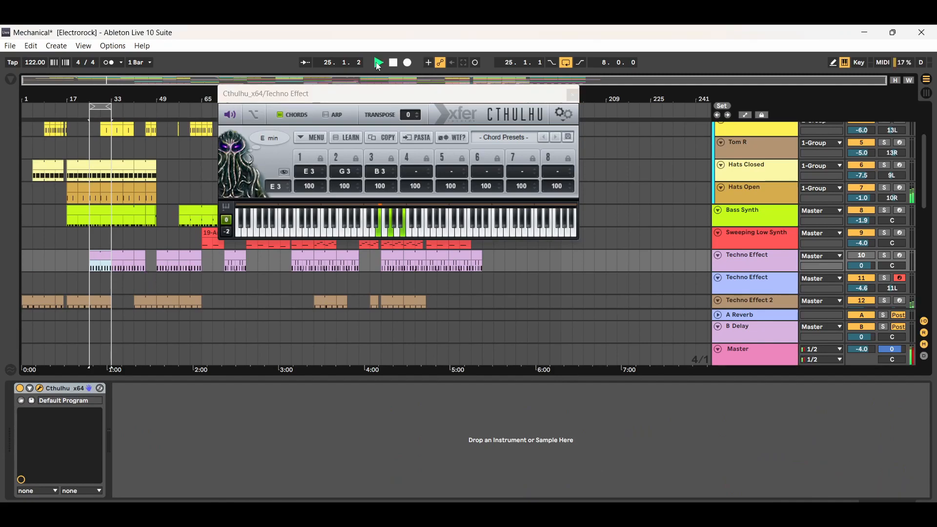
{"action": "left_click", "coordinate": [650, 278]}
{"action": "left_click_drag", "start_coordinate": [652, 420], "coordinate": [668, 441]}
{"action": "left_click", "coordinate": [394, 63]}
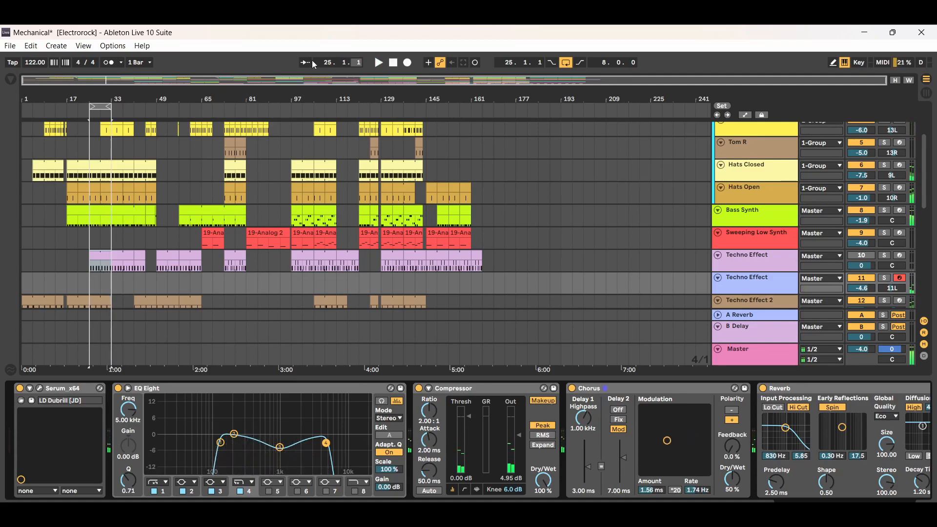
{"action": "left_click", "coordinate": [31, 45]}
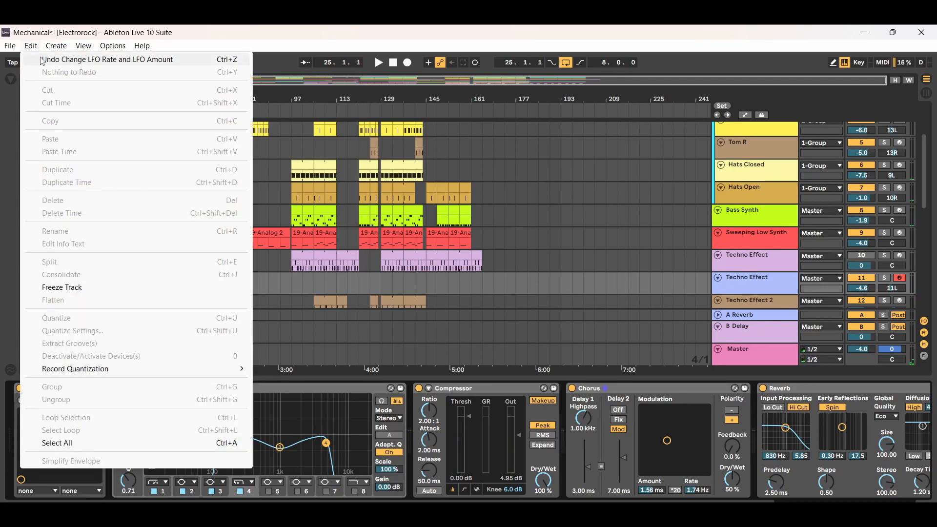
{"action": "left_click", "coordinate": [42, 59]}
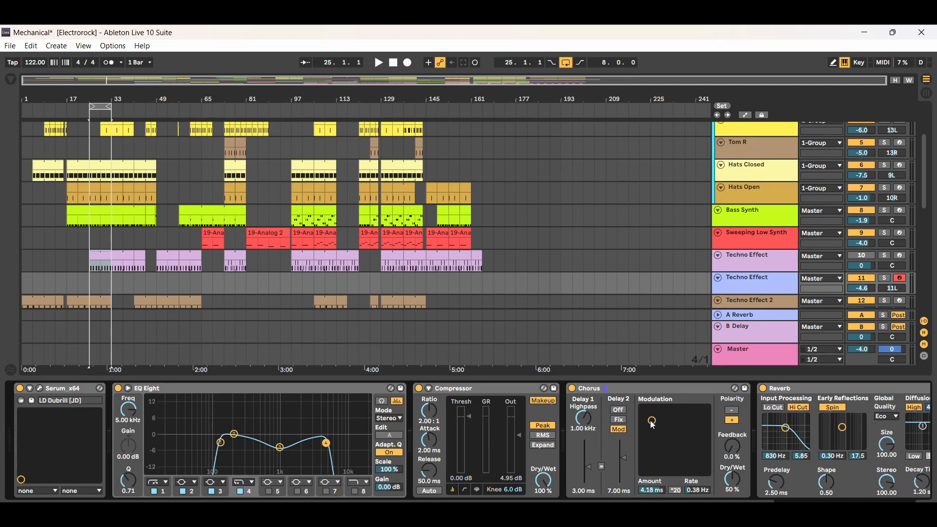
Examine the Reverb at the end of track 11's chain, hide the device view, and highlight Techno Effect tracks 10 and 11 in turn.
{"action": "scroll", "coordinate": [773, 426], "scroll_direction": "down", "scroll_amount": 5}
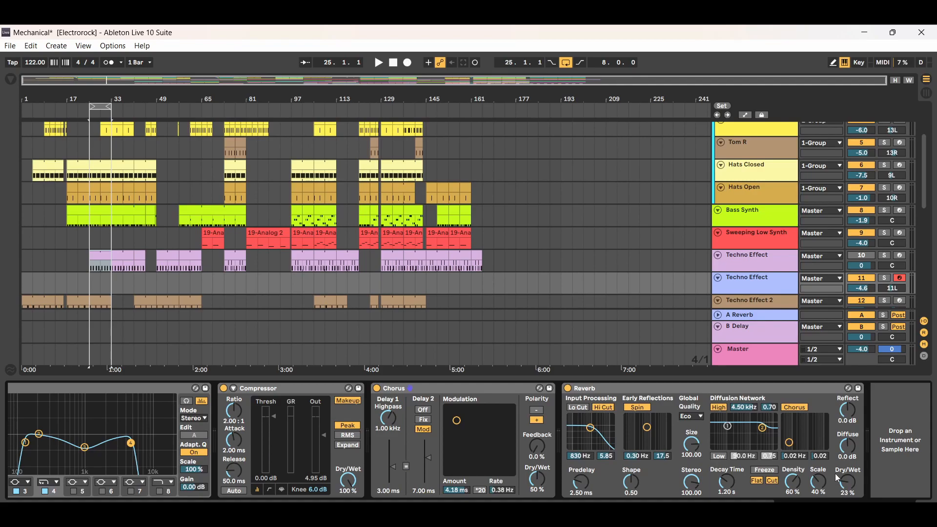
{"action": "key", "text": "ctrl+alt+l"}
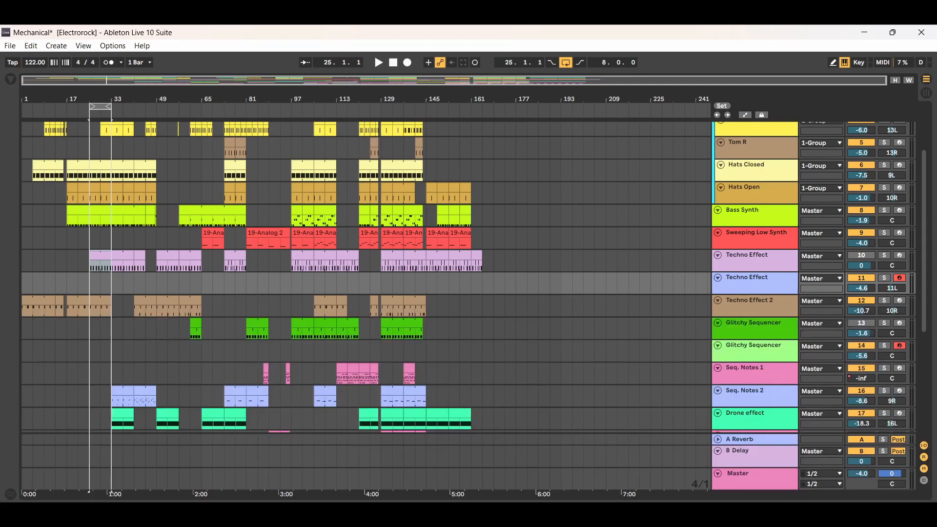
{"action": "left_click", "coordinate": [750, 260]}
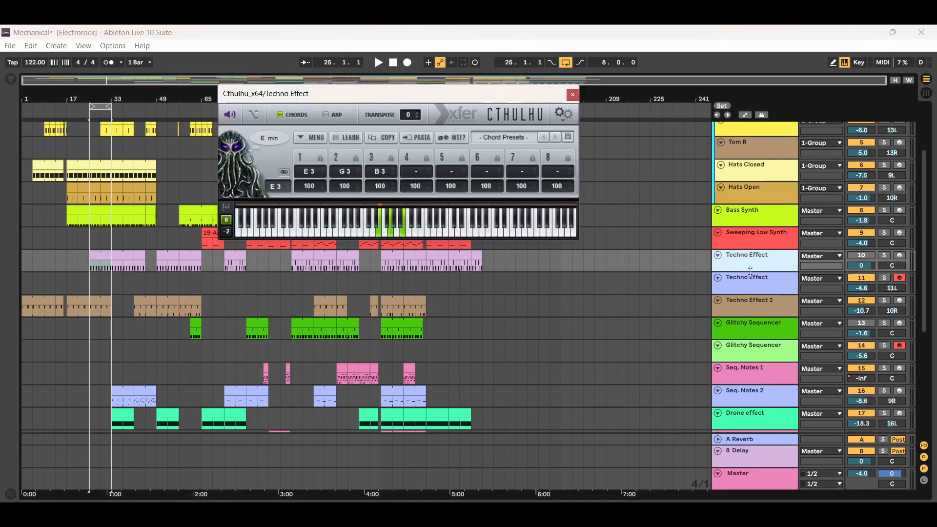
{"action": "left_click", "coordinate": [751, 279]}
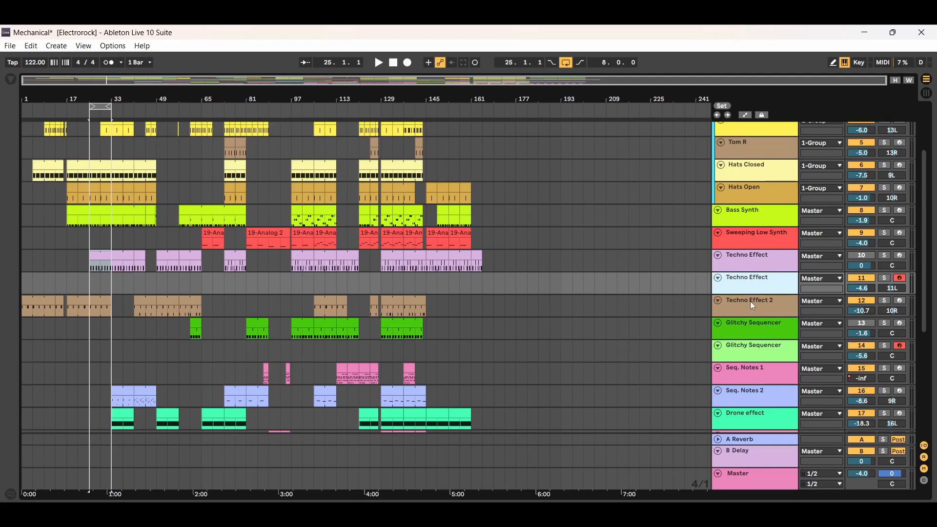
Display the device chain of Techno Effect 2 on track 12, and hide the device view with that track selected.
{"action": "double_click", "coordinate": [751, 303]}
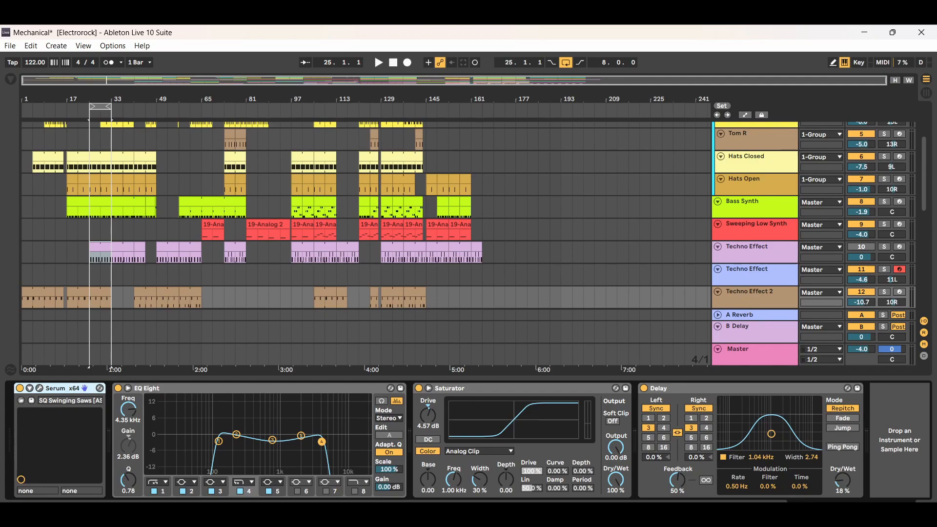
{"action": "left_click", "coordinate": [926, 510]}
{"action": "left_click", "coordinate": [756, 299]}
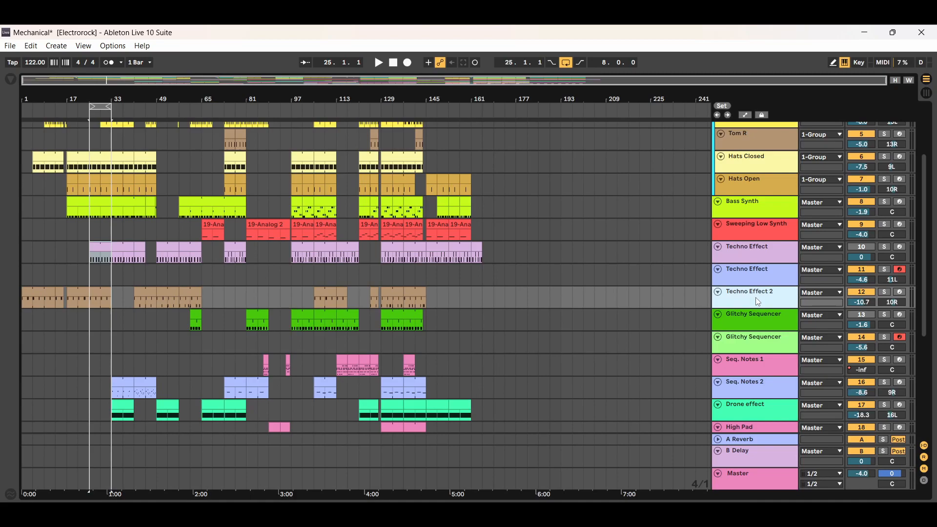
Play Techno Effect 2's clip at bar 25, soloing the track briefly to compare it with the full mix, and stop playback.
{"action": "left_click", "coordinate": [99, 291]}
{"action": "left_click", "coordinate": [379, 63]}
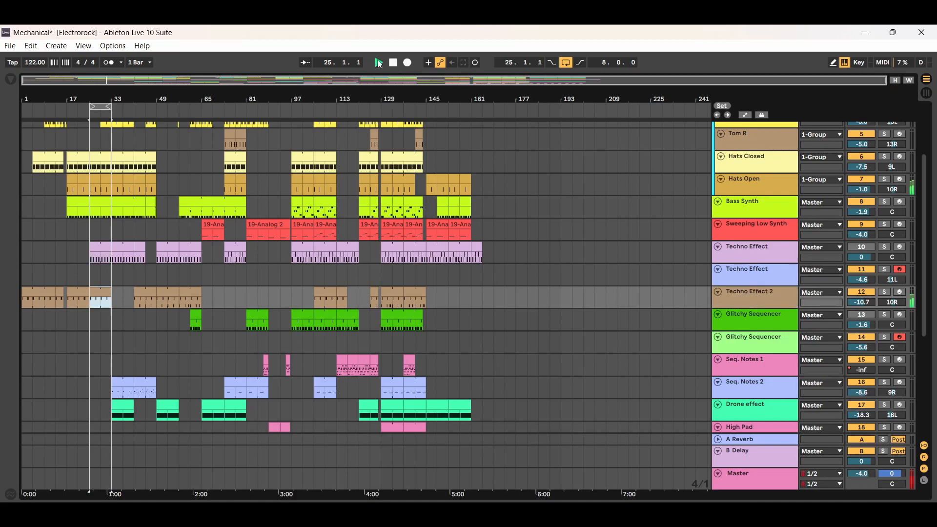
{"action": "left_click", "coordinate": [885, 292]}
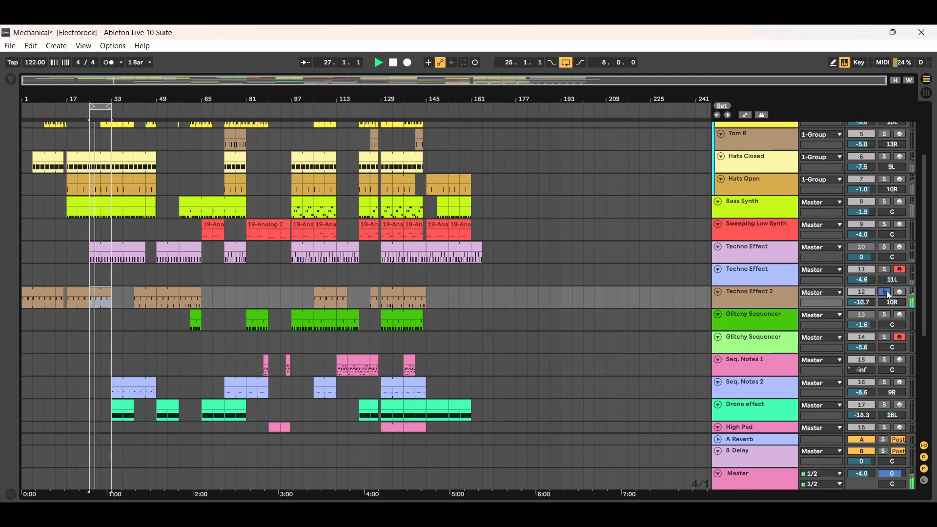
{"action": "left_click", "coordinate": [886, 292]}
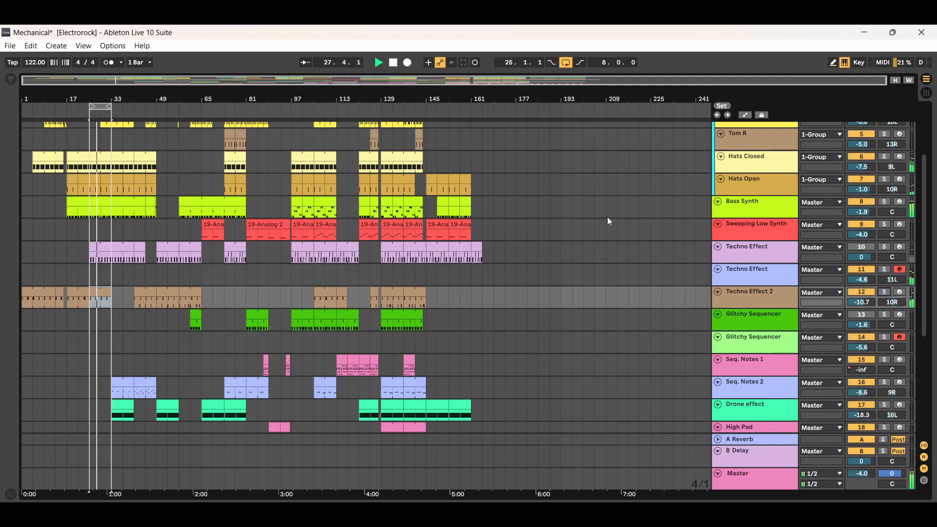
{"action": "left_click", "coordinate": [394, 63]}
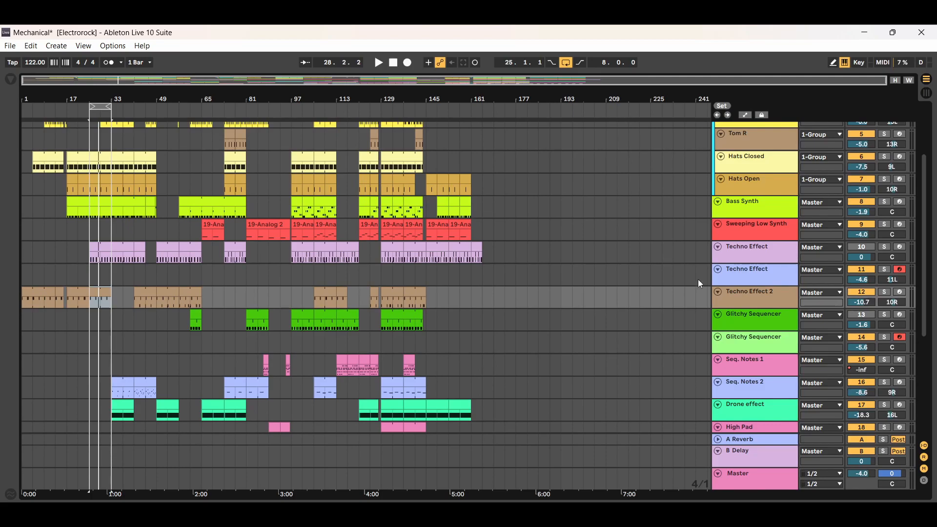
Examine Techno Effect 2's device chain and the notes of its bar 25 clip, leaving the detail view hidden.
{"action": "double_click", "coordinate": [749, 301]}
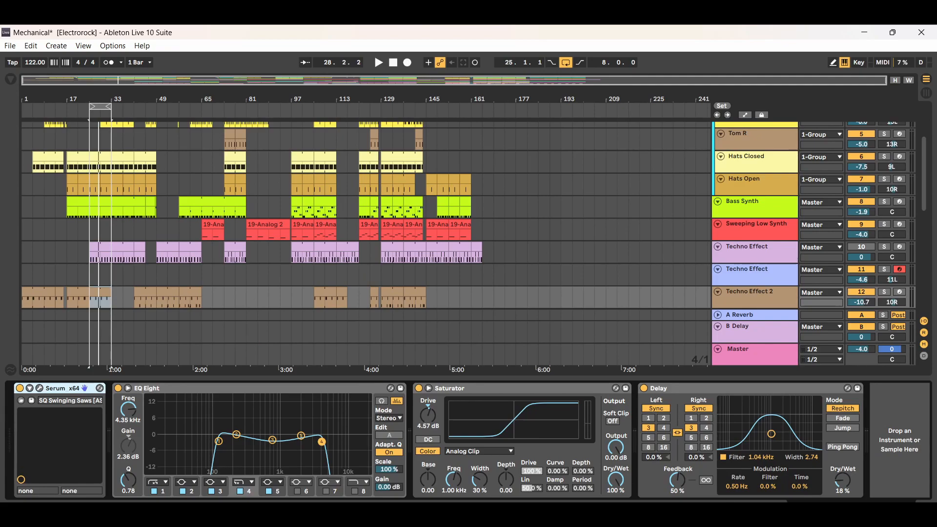
{"action": "key", "text": "ctrl+alt+l"}
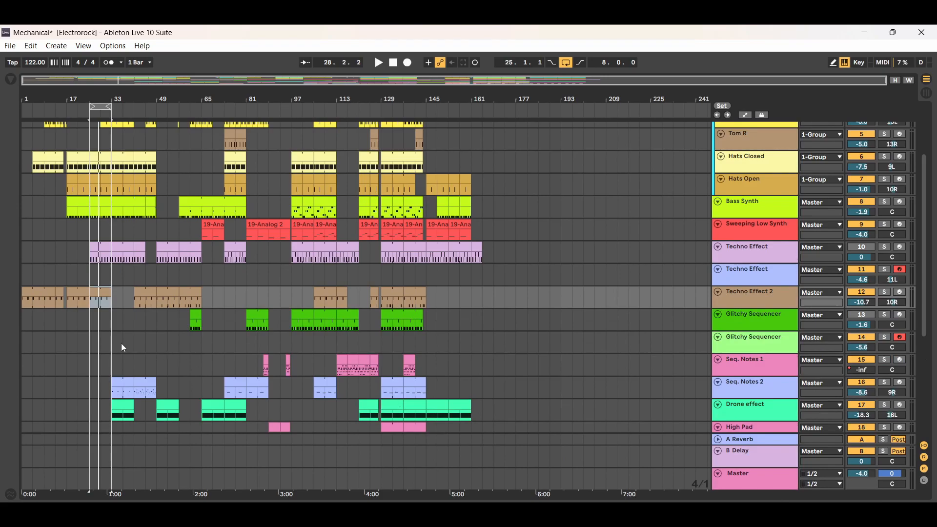
{"action": "double_click", "coordinate": [97, 292]}
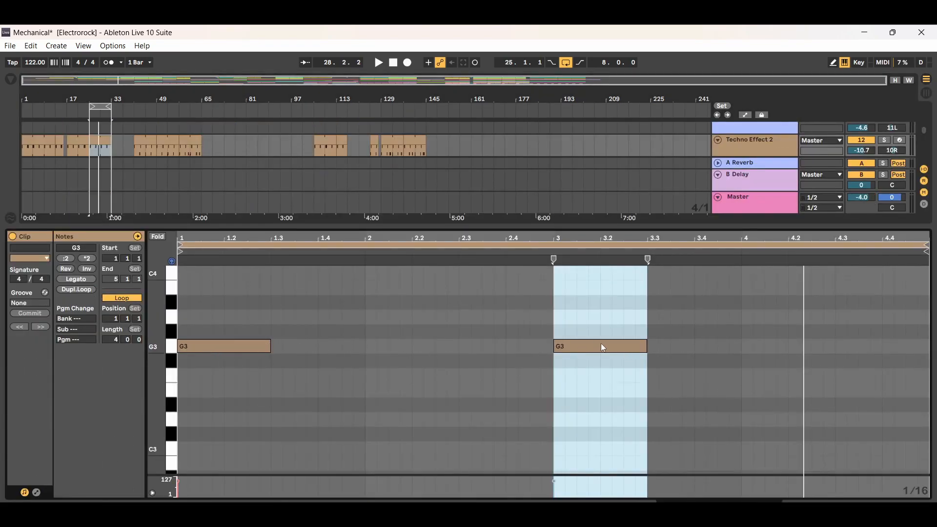
{"action": "left_click", "coordinate": [926, 509]}
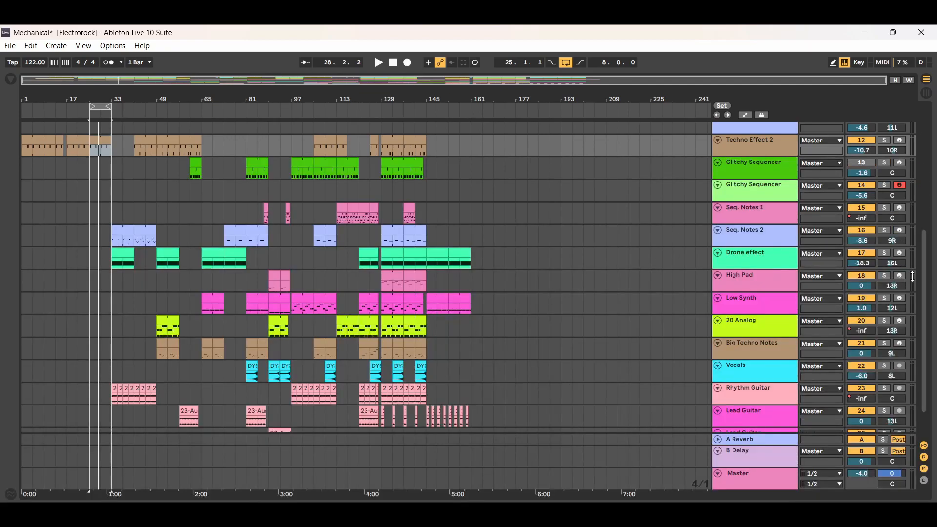
{"action": "left_click_drag", "start_coordinate": [925, 281], "coordinate": [927, 219]}
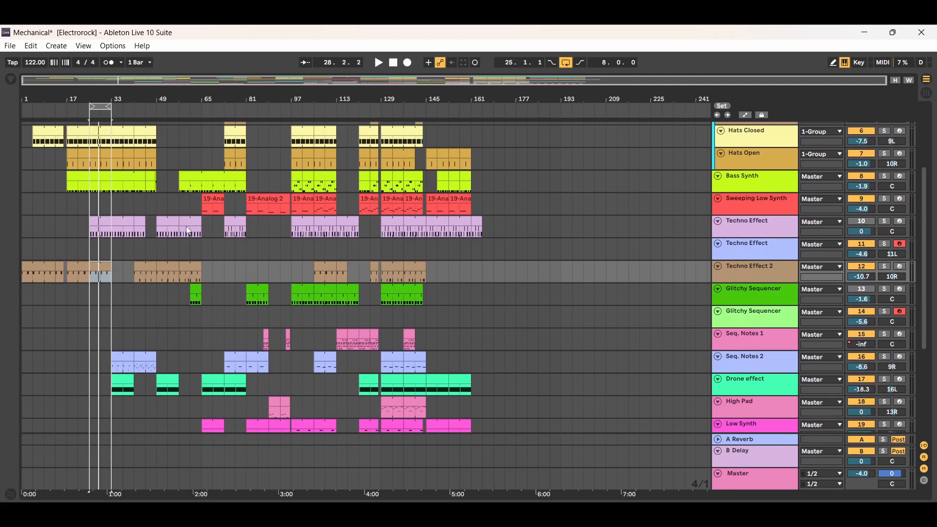
{"action": "double_click", "coordinate": [739, 271]}
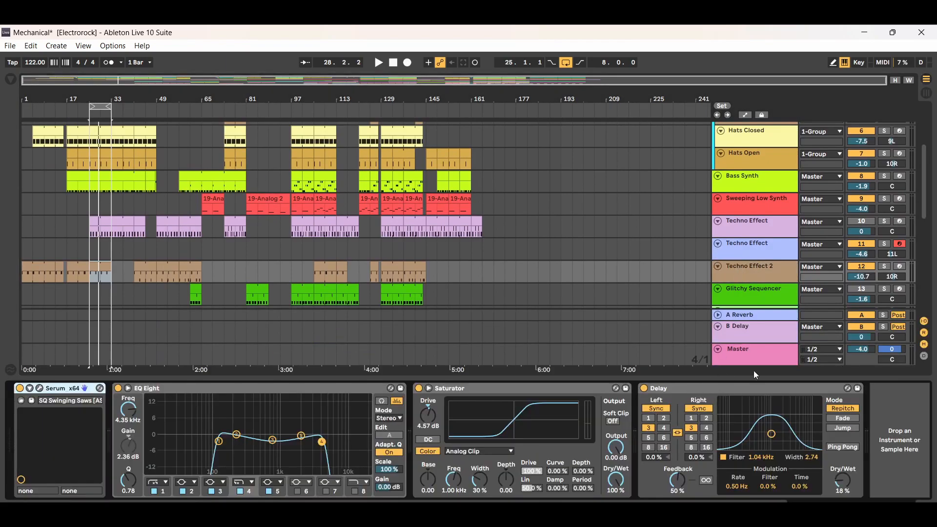
{"action": "left_click", "coordinate": [926, 509]}
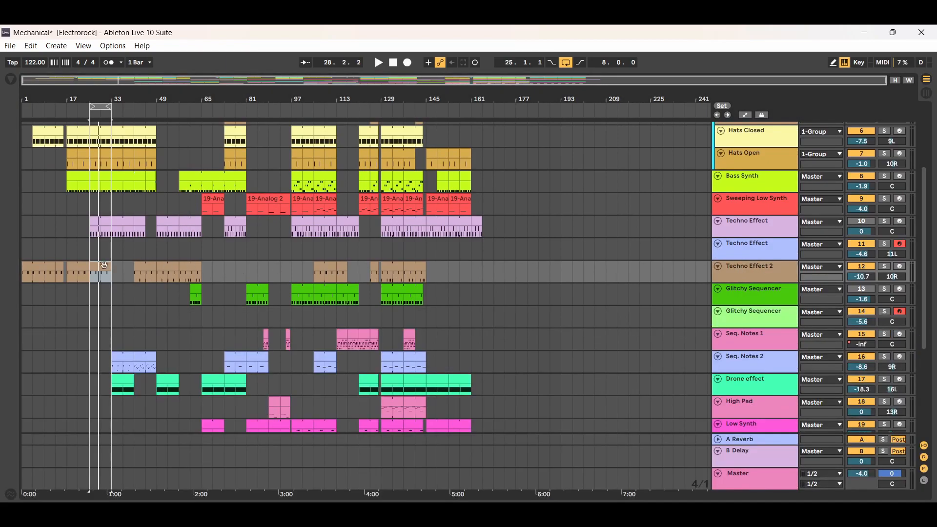
Compare the MIDI notes of Techno Effect 2's first clip with those of its clip at bar 41.
{"action": "double_click", "coordinate": [49, 272]}
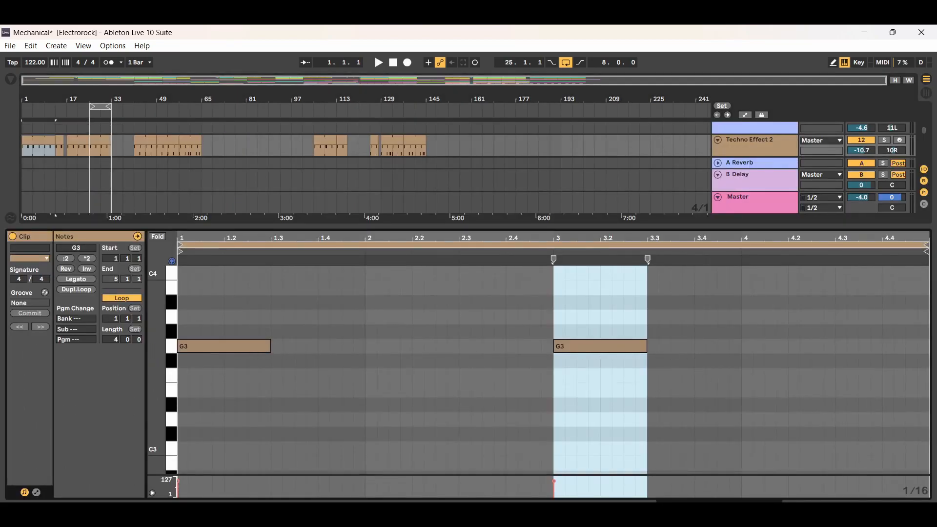
{"action": "left_click", "coordinate": [926, 510]}
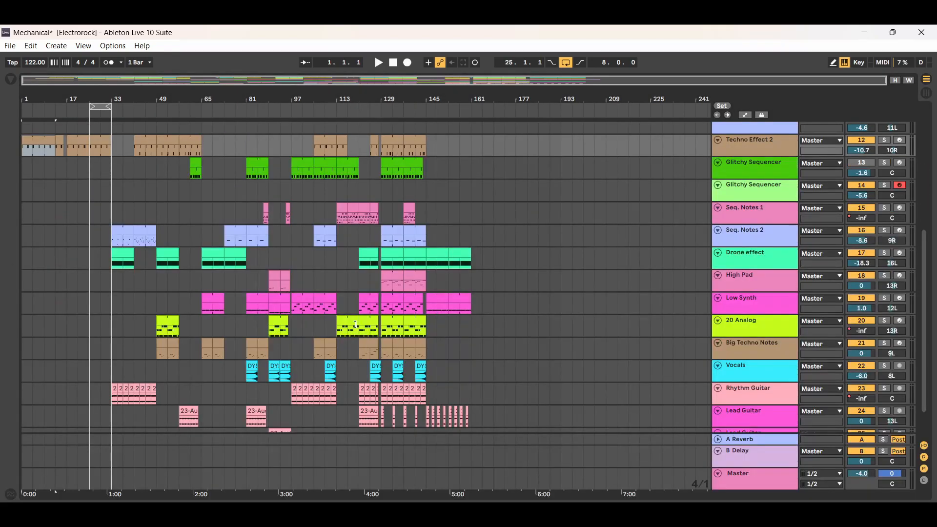
{"action": "double_click", "coordinate": [146, 142]}
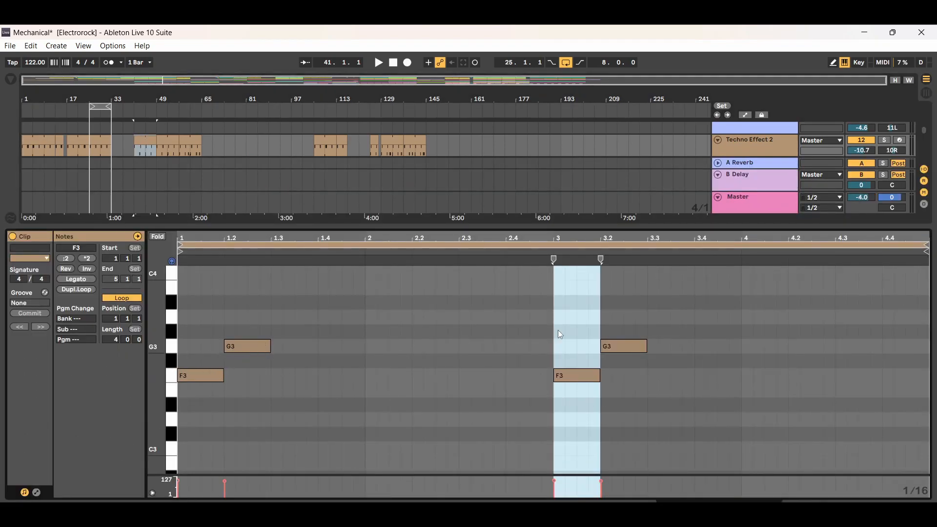
Play from Techno Effect 2's bar 41 clip, solo and unsolo the track, and hide the note editor while playback continues.
{"action": "left_click", "coordinate": [143, 138]}
{"action": "left_click", "coordinate": [379, 63]}
{"action": "left_click", "coordinate": [884, 140]}
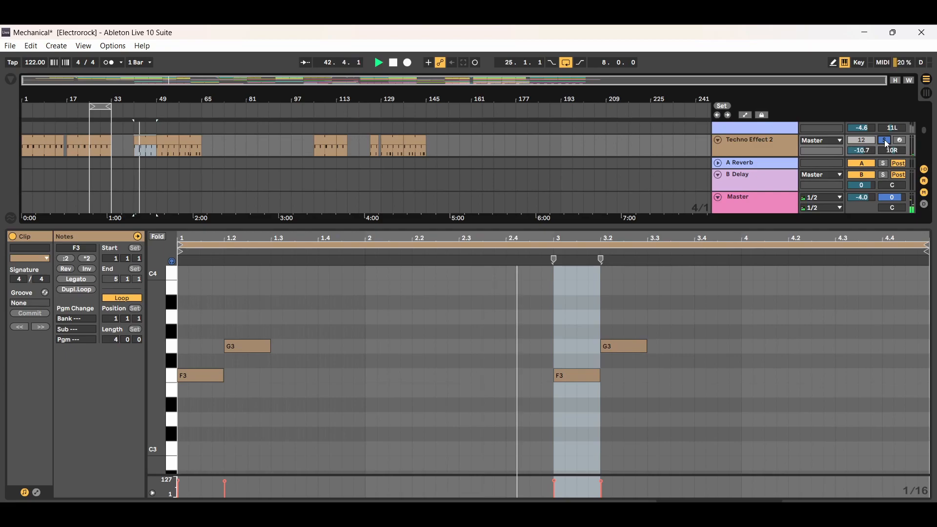
{"action": "left_click", "coordinate": [884, 140]}
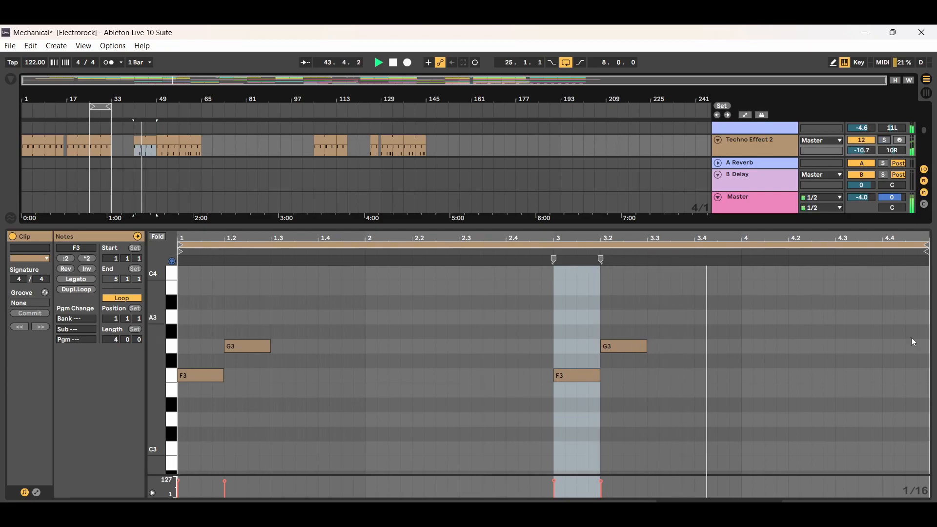
{"action": "left_click", "coordinate": [925, 510]}
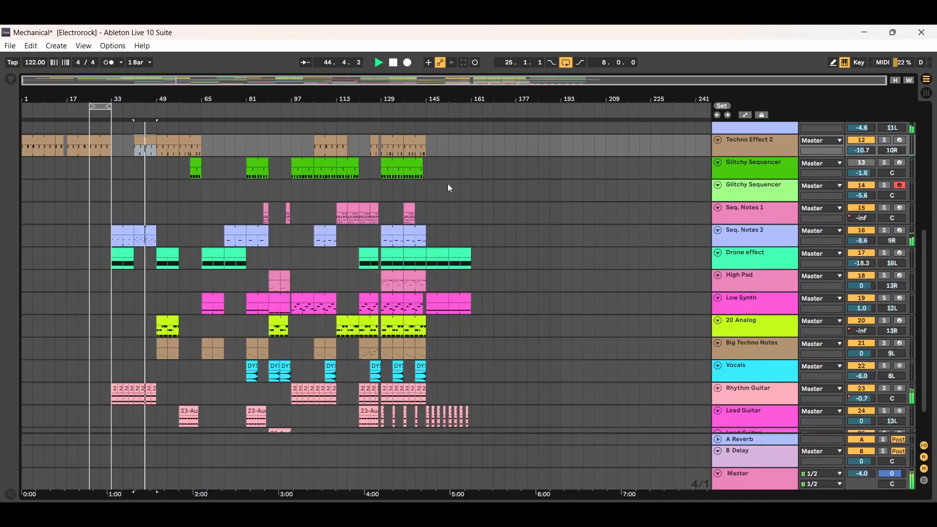
Play from Techno Effect 2's clip at bar 57, soloing the track while viewing the clip's notes, restore the full mix, and stop playback.
{"action": "left_click", "coordinate": [189, 140]}
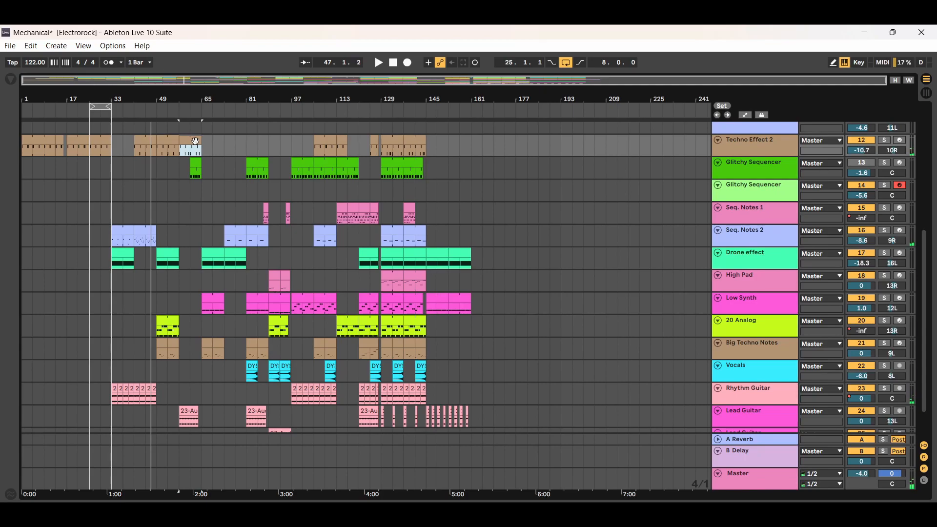
{"action": "left_click", "coordinate": [378, 63]}
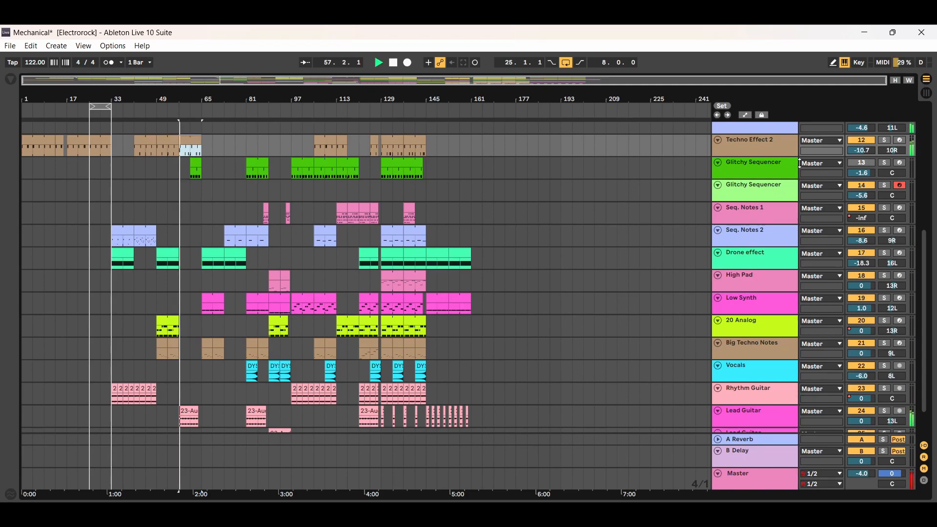
{"action": "left_click", "coordinate": [885, 140]}
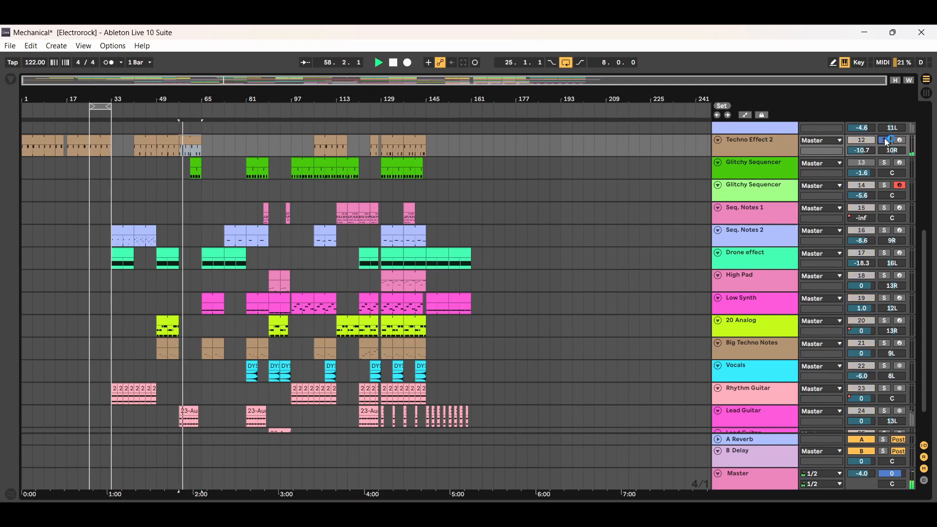
{"action": "double_click", "coordinate": [193, 142]}
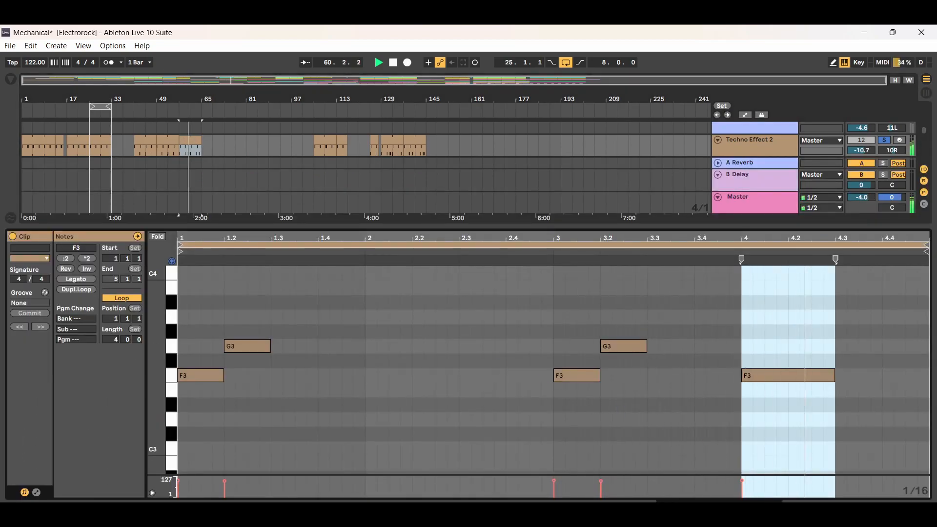
{"action": "double_click", "coordinate": [193, 141]}
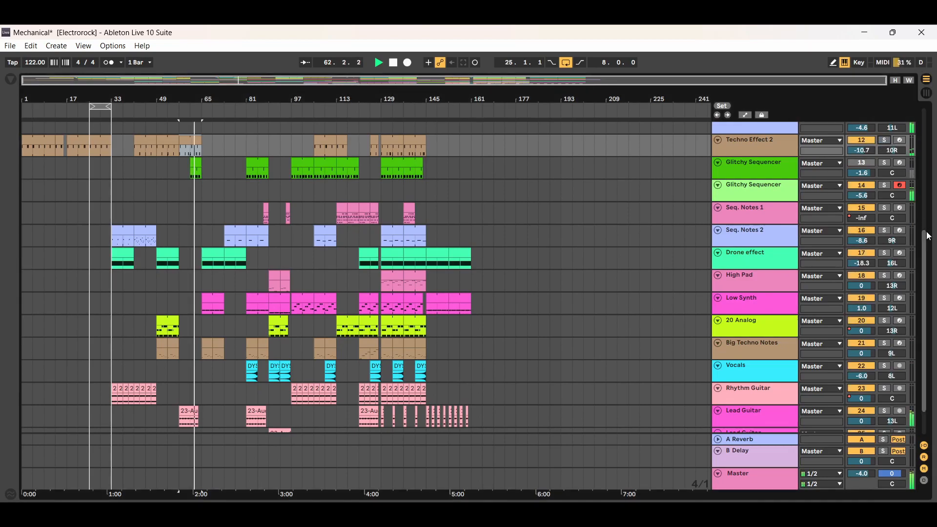
{"action": "scroll", "coordinate": [929, 234], "scroll_direction": "up", "scroll_amount": 4}
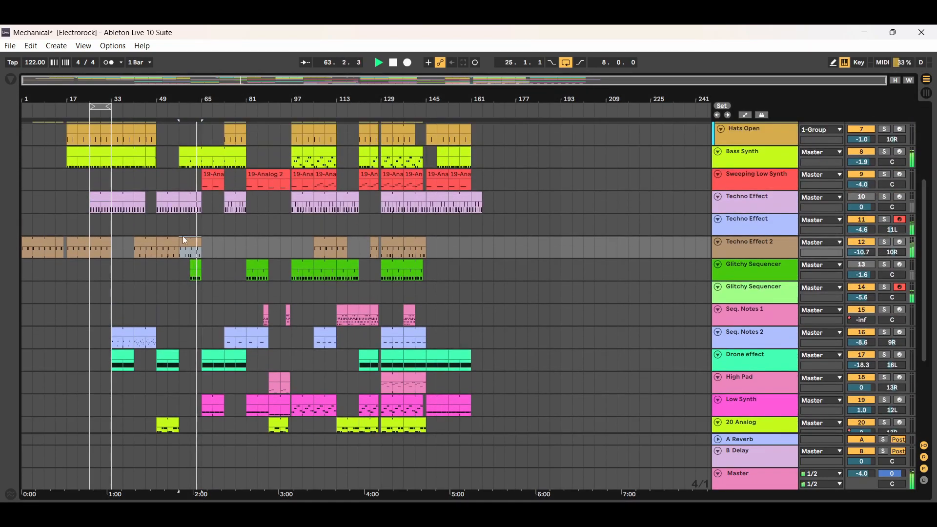
{"action": "left_click", "coordinate": [396, 67]}
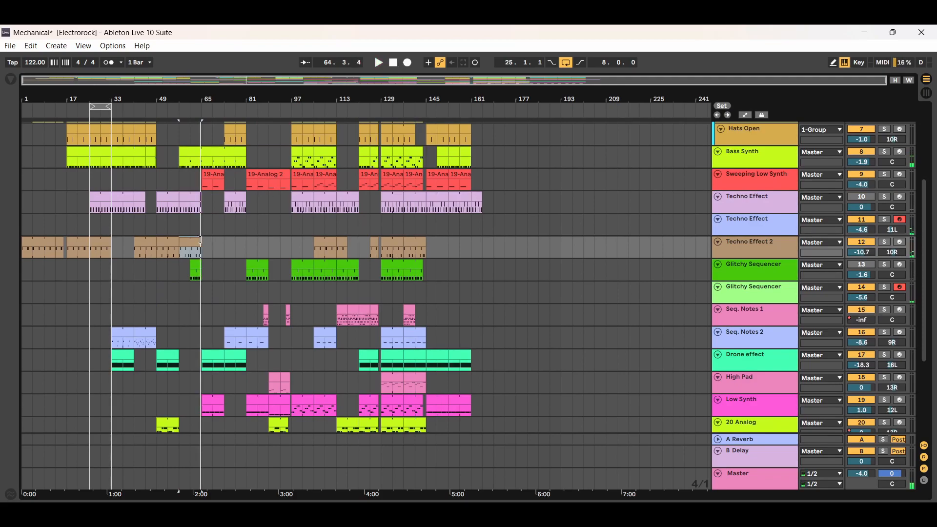
Examine the notes of Techno Effect 2's clips at bars 57, 129 and 137, and hide the note editor.
{"action": "double_click", "coordinate": [199, 252]}
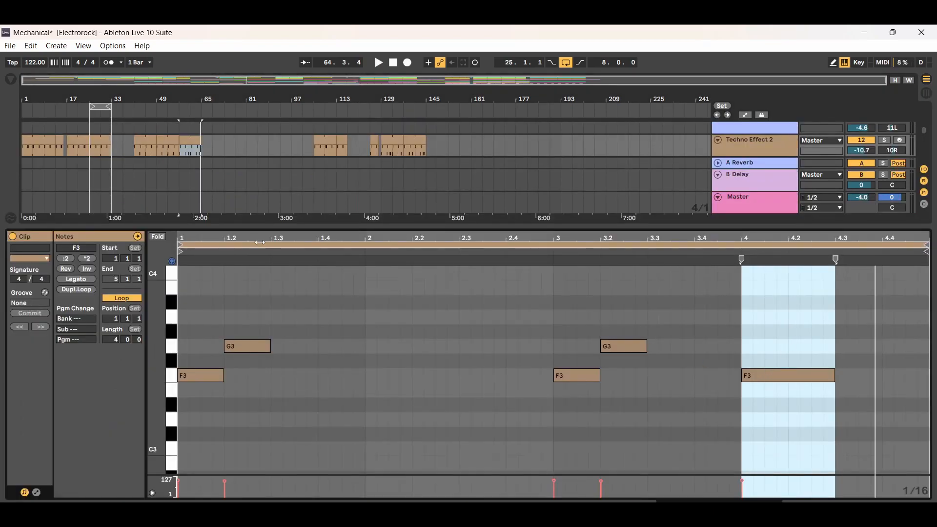
{"action": "left_click", "coordinate": [926, 508]}
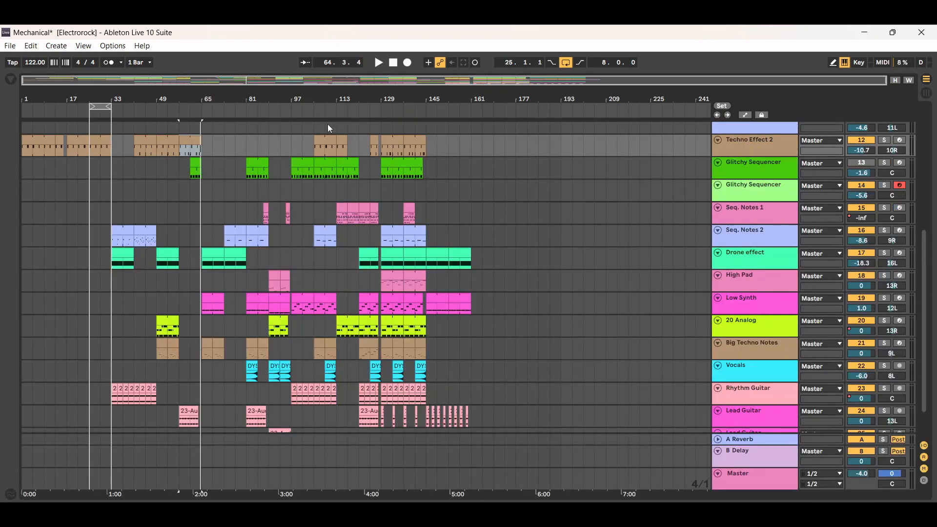
{"action": "double_click", "coordinate": [394, 142]}
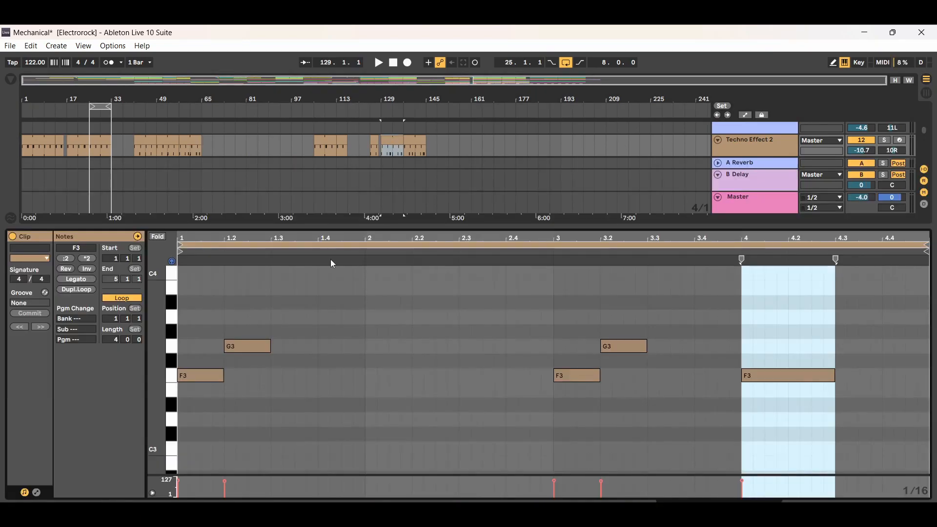
{"action": "left_click", "coordinate": [420, 143]}
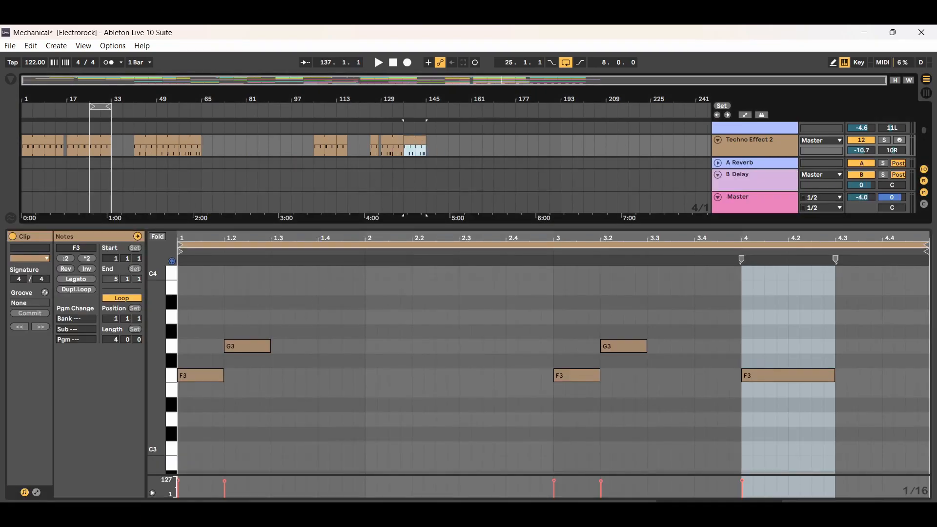
{"action": "left_click", "coordinate": [926, 508]}
{"action": "scroll", "coordinate": [348, 229], "scroll_direction": "up", "scroll_amount": 4}
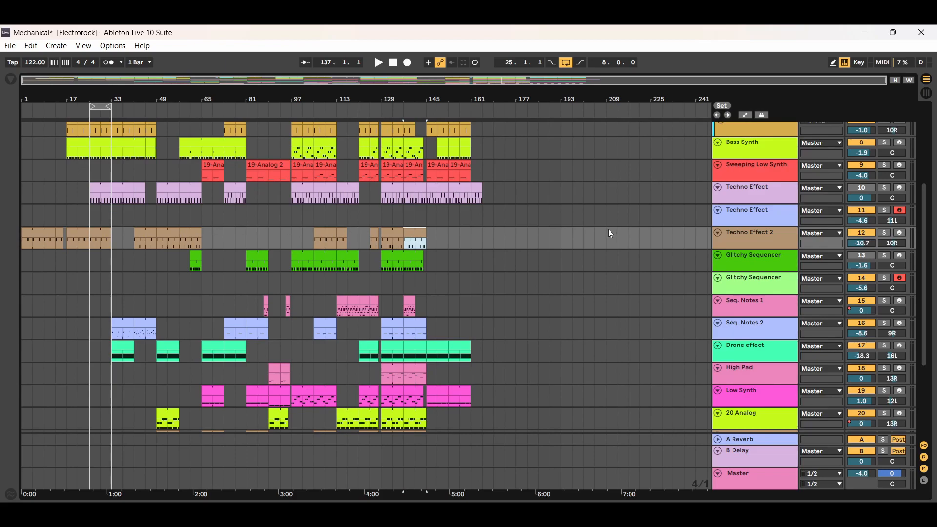
Open the Serum instrument on Techno Effect 2, locate SQ Swinging Saws [ASL] in its preset browser, and close the plugin window.
{"action": "double_click", "coordinate": [748, 241]}
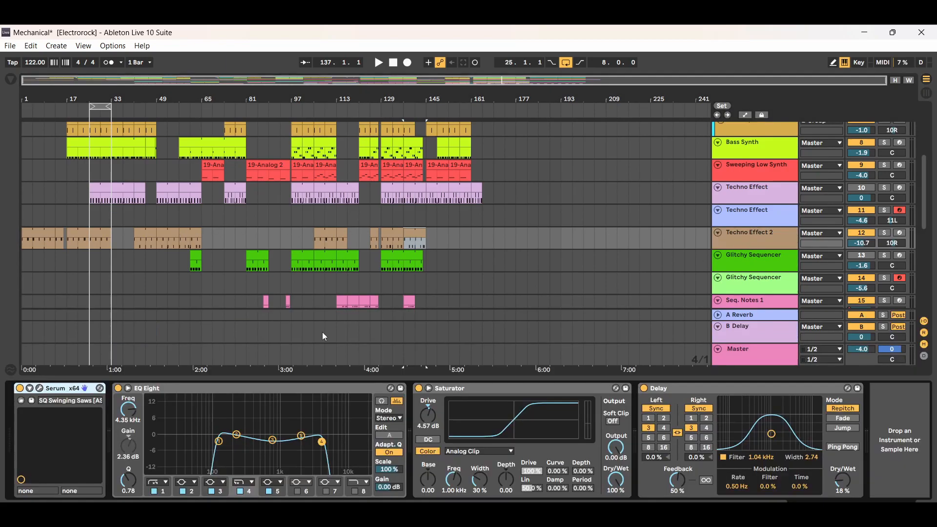
{"action": "left_click", "coordinate": [39, 388]}
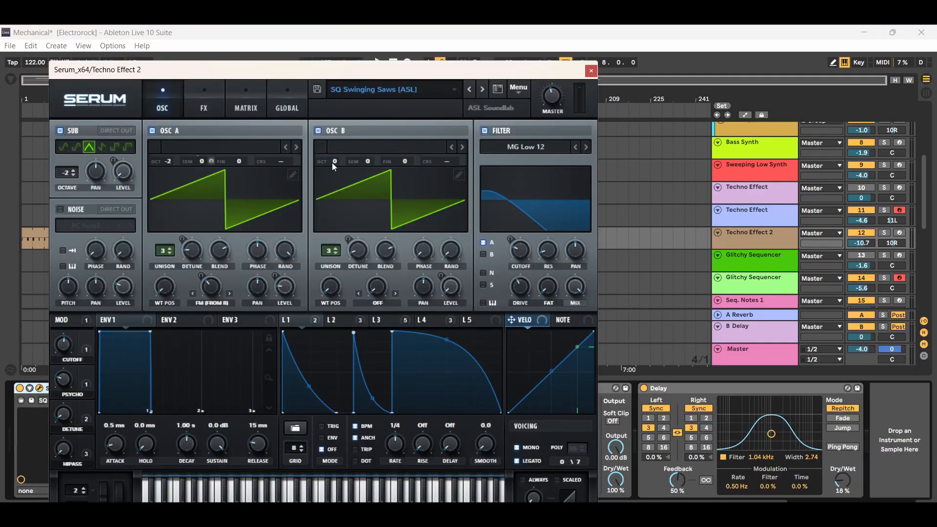
{"action": "left_click", "coordinate": [499, 94]}
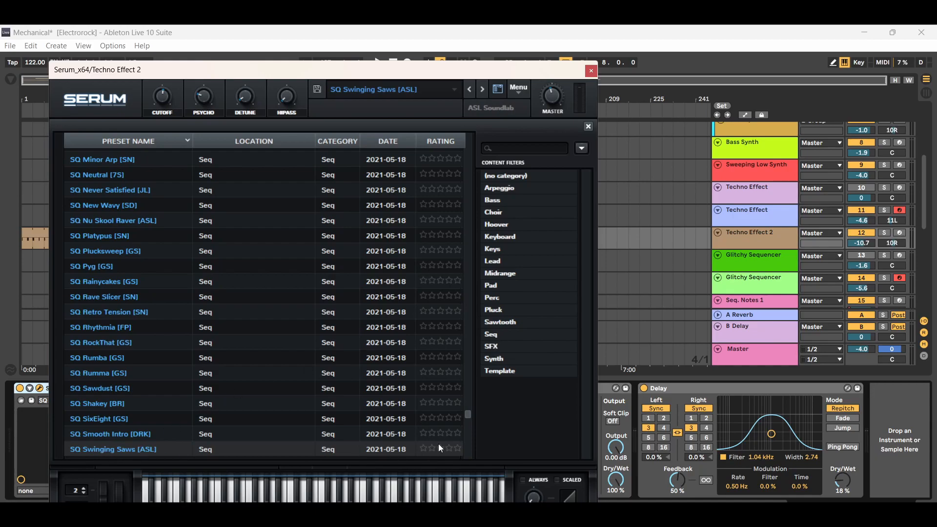
{"action": "left_click", "coordinate": [591, 71]}
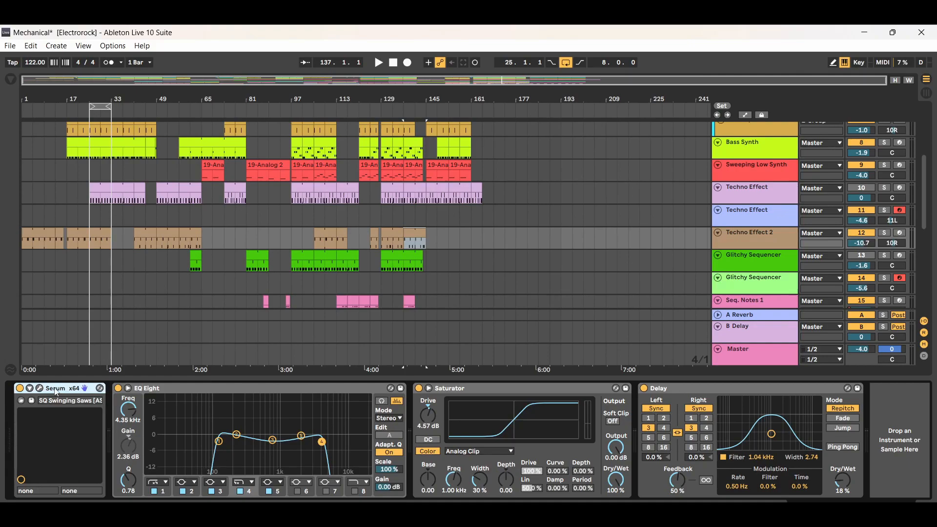
Examine Techno Effect 2's EQ Eight, Saturator and Delay, trying a Delay filter width of 2.96 and undoing that change.
{"action": "left_click", "coordinate": [209, 390]}
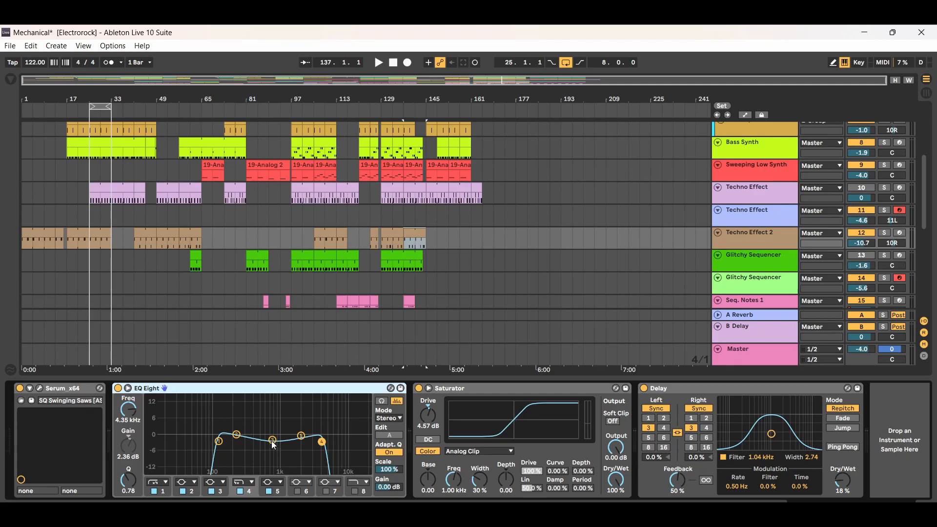
{"action": "left_click", "coordinate": [517, 389]}
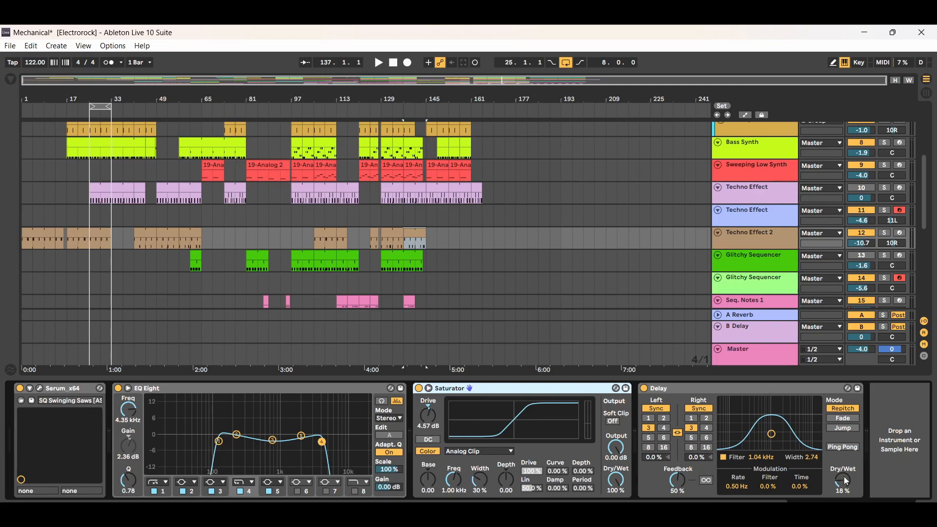
{"action": "mouse_move", "coordinate": [774, 434]}
{"action": "left_mouse_down"}
{"action": "mouse_move", "coordinate": [771, 416]}
{"action": "mouse_move", "coordinate": [772, 433]}
{"action": "left_mouse_up"}
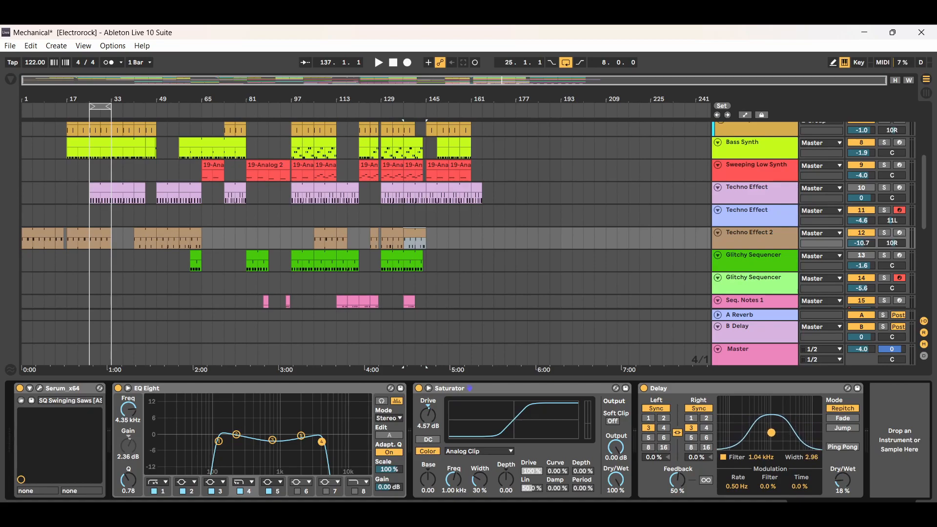
{"action": "left_click", "coordinate": [30, 45]}
{"action": "left_click", "coordinate": [53, 60]}
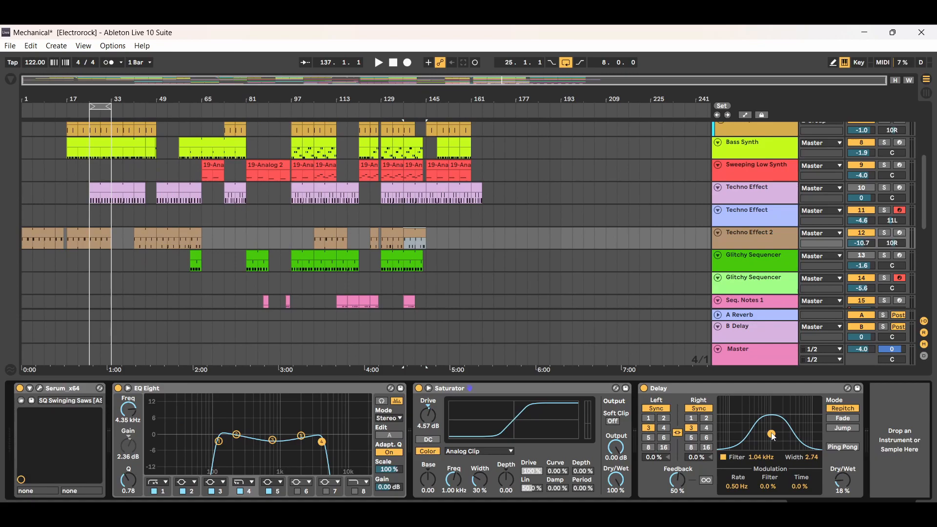